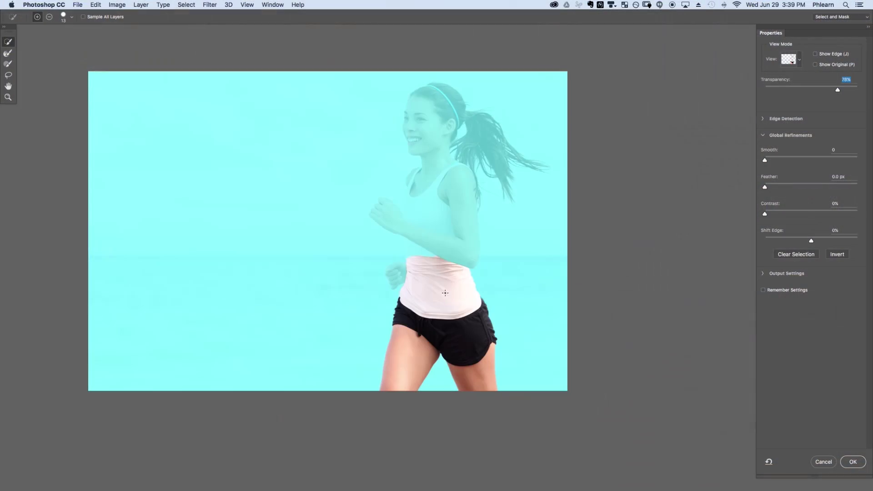
# - Add the runner's tank top and front arm to the selection with the Quick Selection tool
pyautogui.moveTo(436, 252)
pyautogui.mouseDown()
pyautogui.moveTo(429, 224)
pyautogui.moveTo(418, 248)
pyautogui.mouseUp()
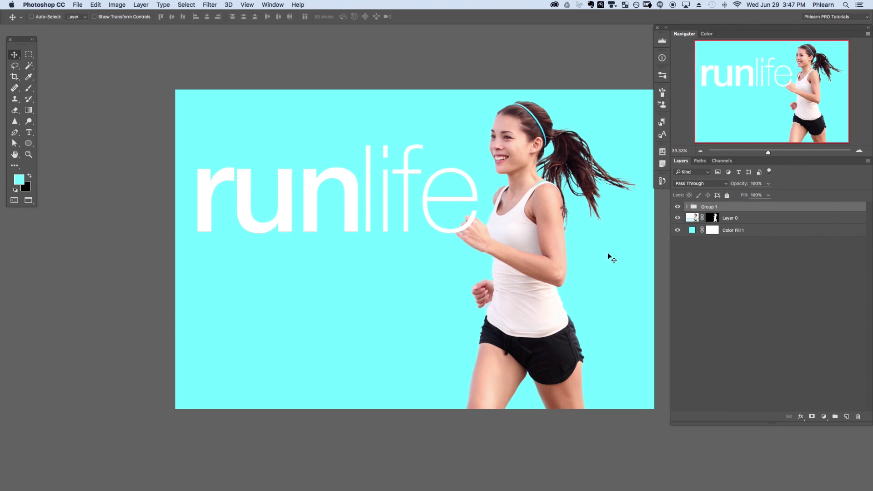
pyautogui.moveTo(540, 261); pyautogui.dragTo(553, 229)
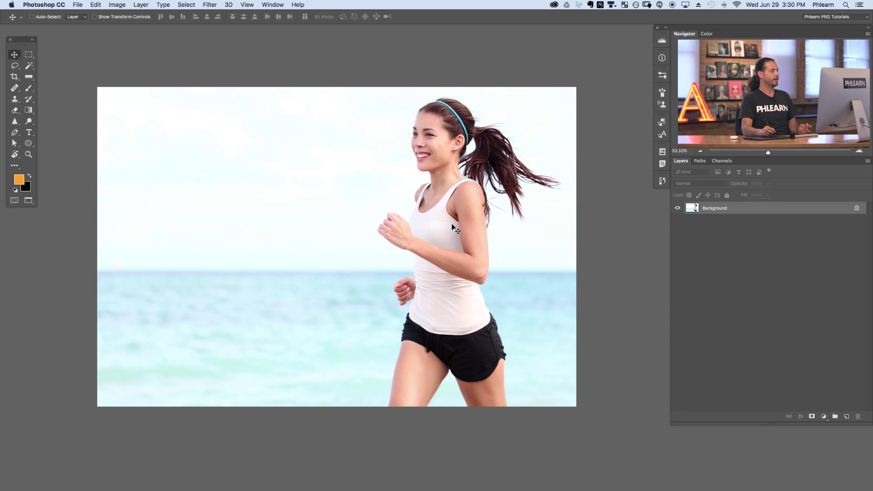
# - Check the installed Photoshop version, then look for available app updates in Creative Cloud
pyautogui.click(39, 6)
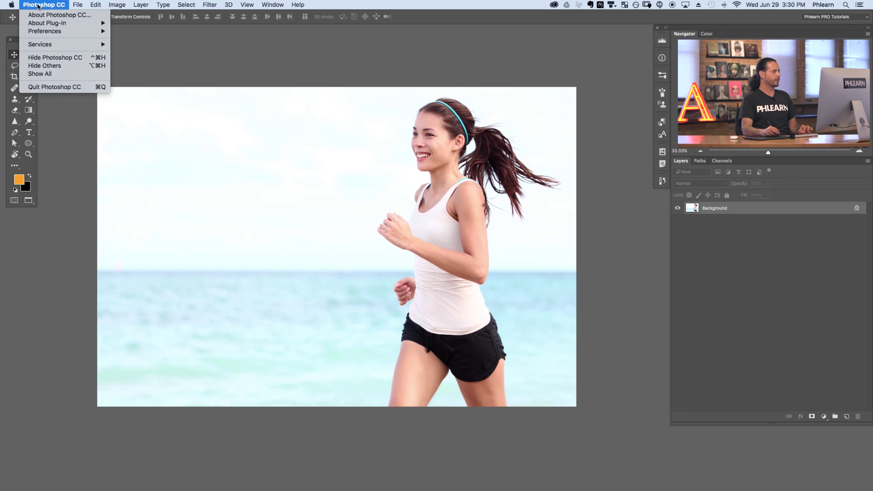
pyautogui.click(42, 15)
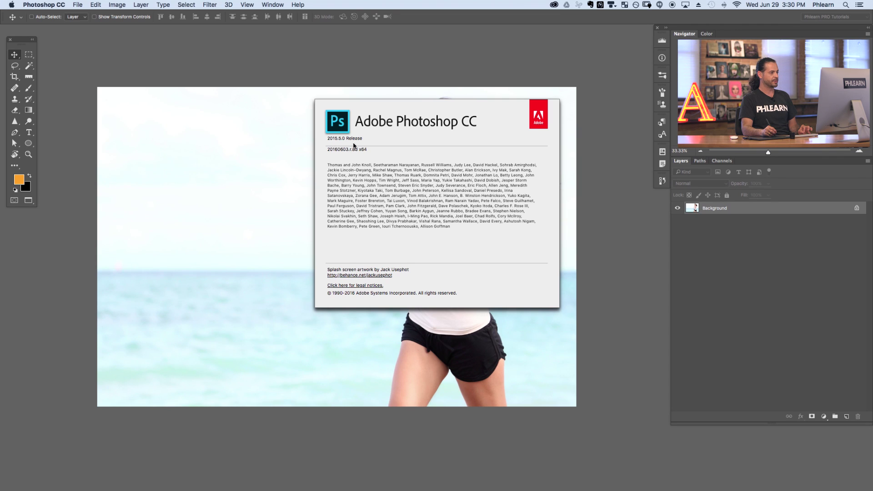
pyautogui.click(321, 137)
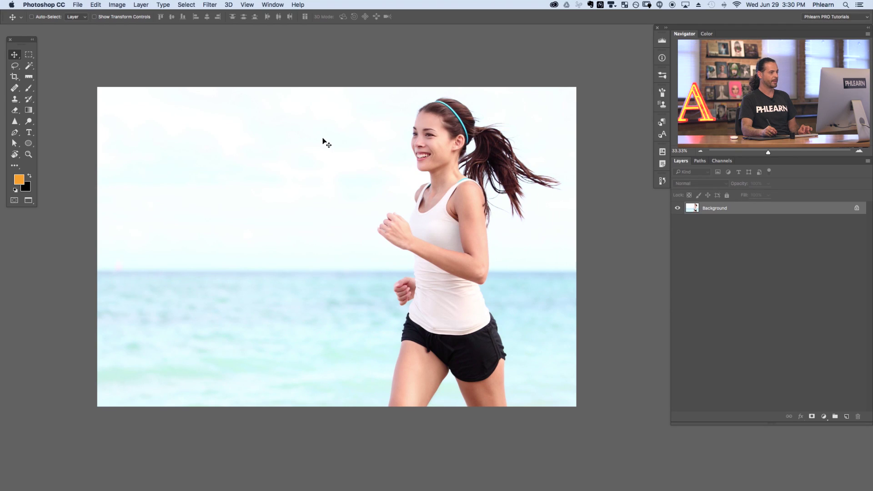
pyautogui.click(554, 5)
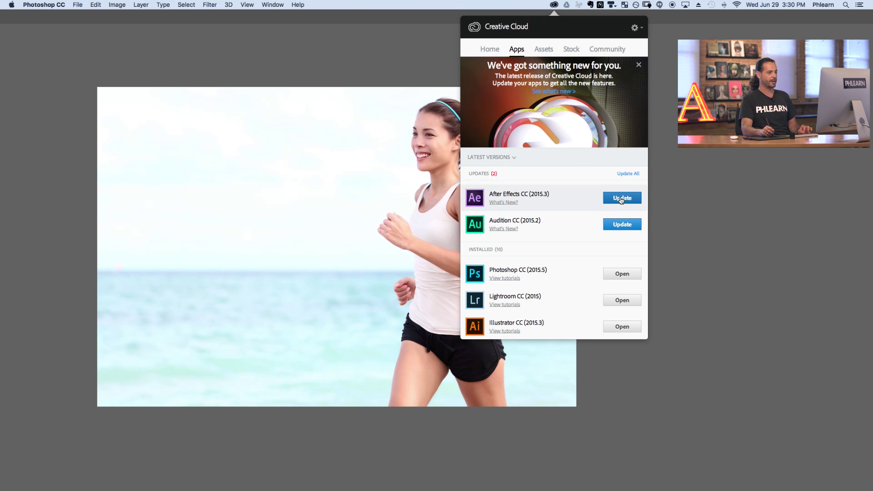
pyautogui.moveTo(542, 276)
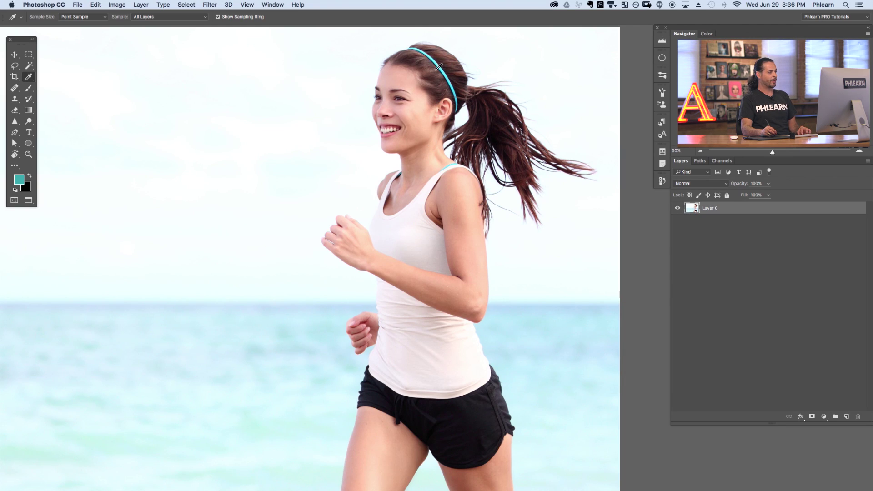
# - Sample the bright cyan of the runner's headband as the foreground color
pyautogui.press('super+plus')
pyautogui.press('super+plus')
pyautogui.press('super+plus')
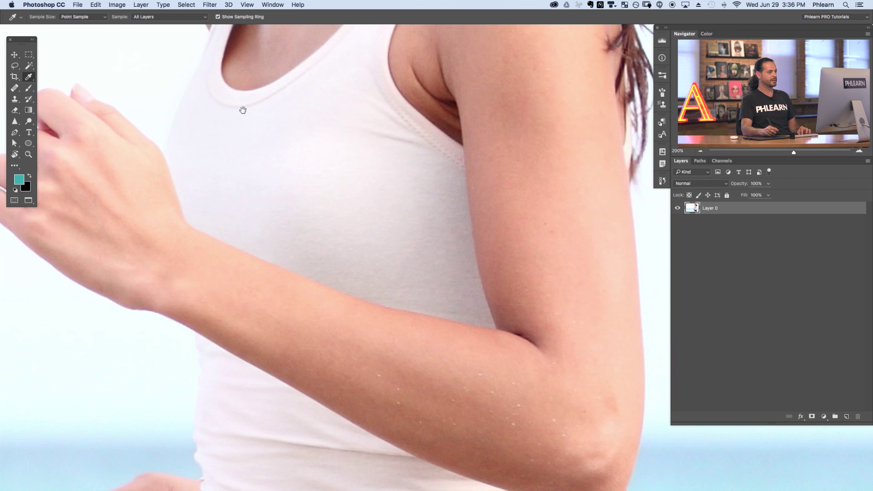
pyautogui.scroll(10, 231, 123)
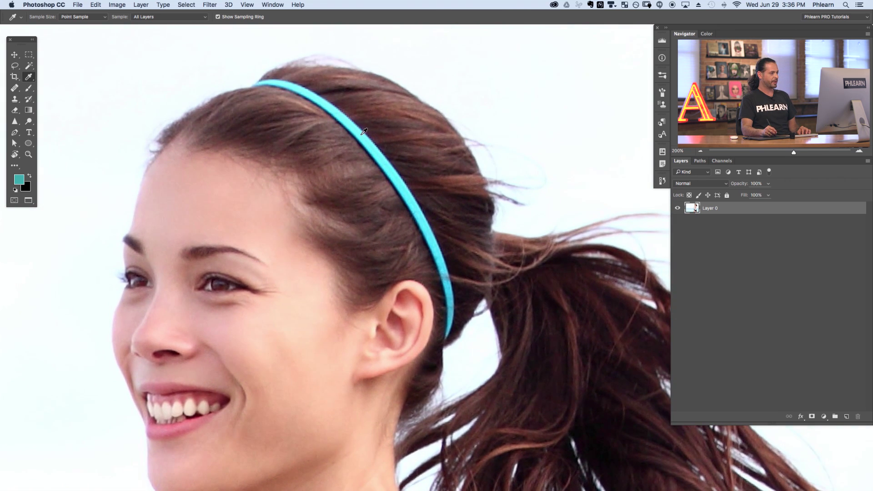
pyautogui.click(363, 132)
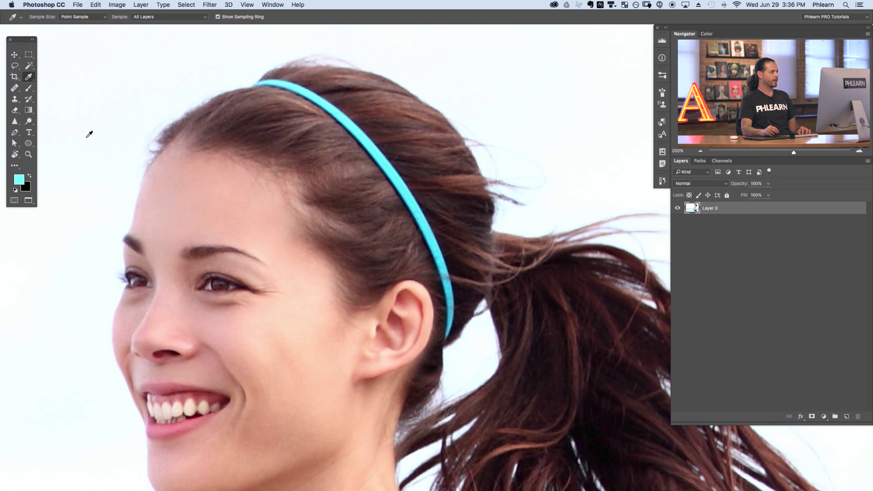
# - Create a solid color fill layer in the sampled cyan (#6ef6ff) and move it below Layer 0
pyautogui.click(141, 7)
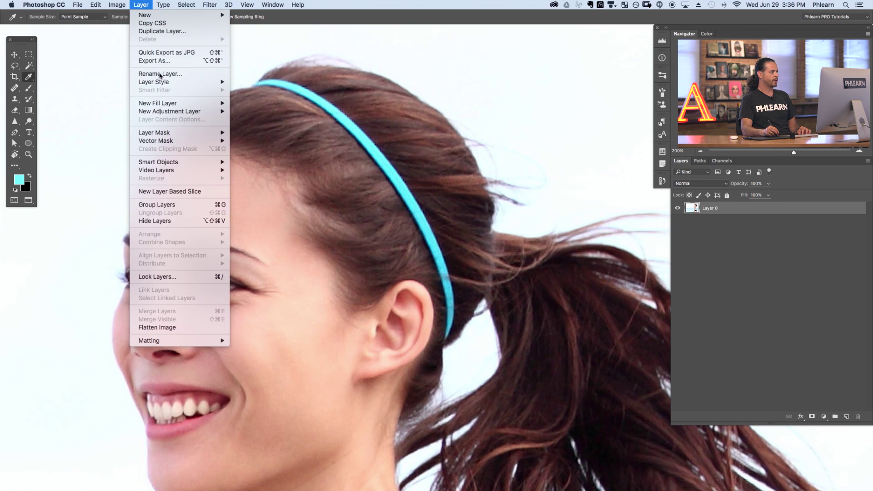
pyautogui.moveTo(165, 106)
pyautogui.click(267, 105)
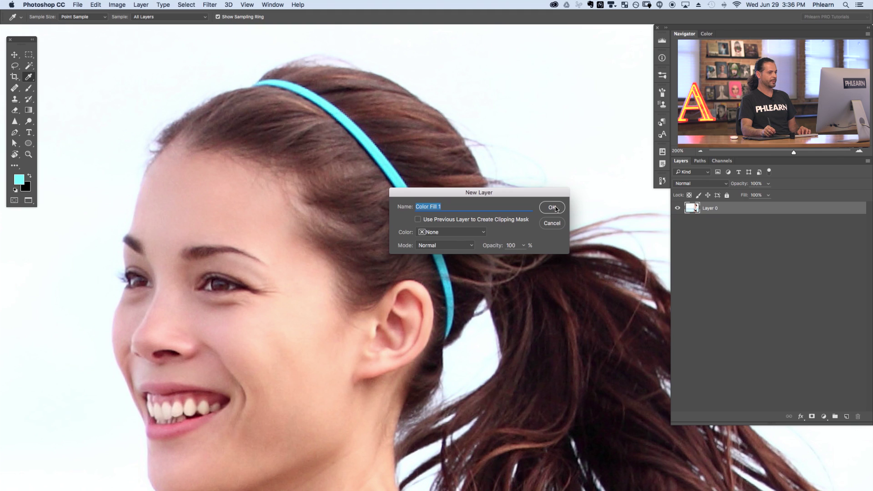
pyautogui.click(552, 208)
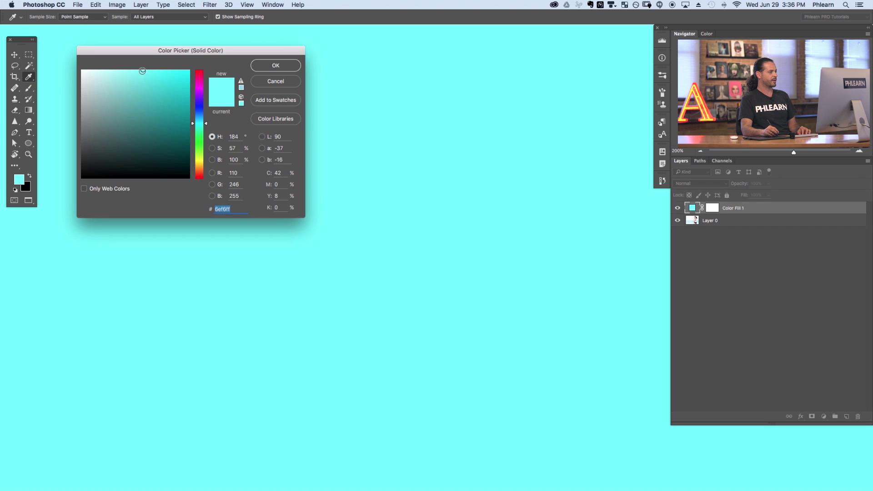
pyautogui.click(282, 66)
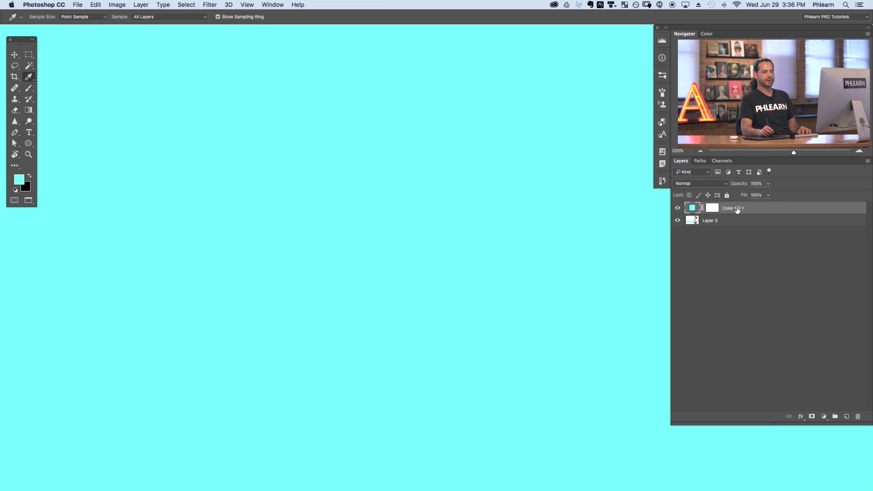
pyautogui.moveTo(742, 213); pyautogui.dragTo(753, 227)
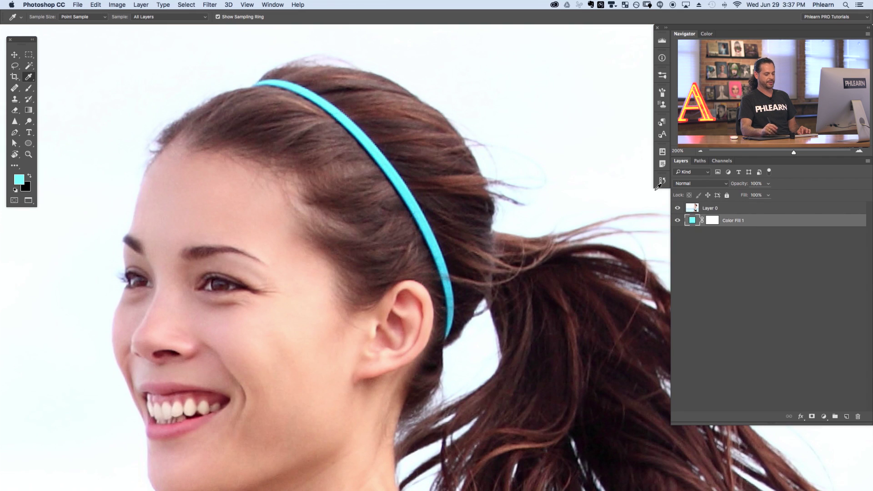
# - Activate the Rectangular Marquee tool, select Layer 0 and open the Select and Mask workspace
pyautogui.press('super+minus')
pyautogui.press('super+minus')
pyautogui.press('super+minus')
pyautogui.press('super+minus')
pyautogui.moveTo(395, 325); pyautogui.dragTo(415, 182)
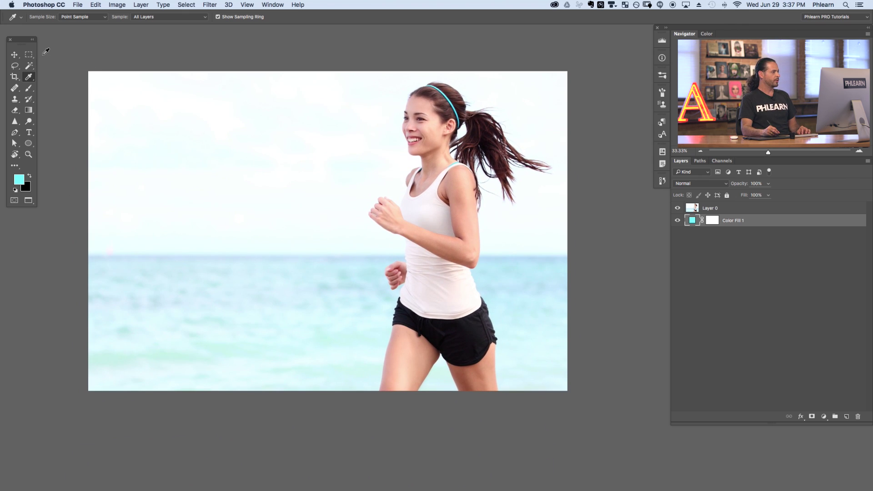
pyautogui.click(29, 55)
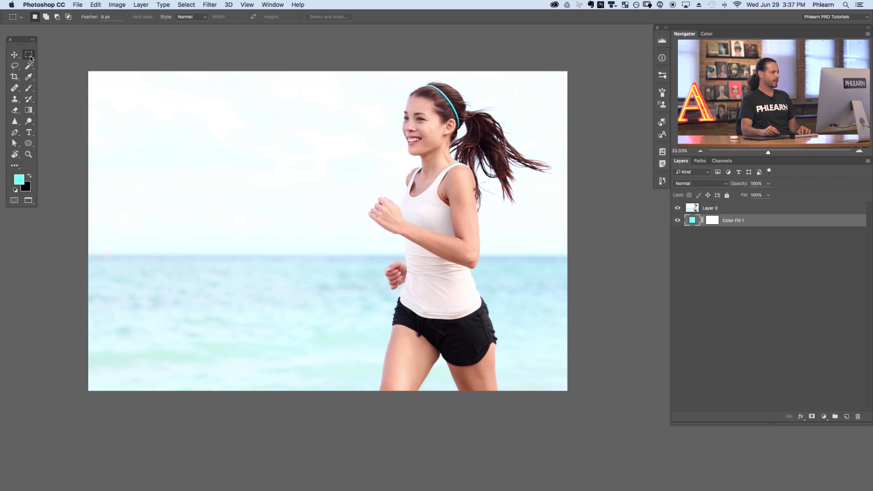
pyautogui.click(29, 67)
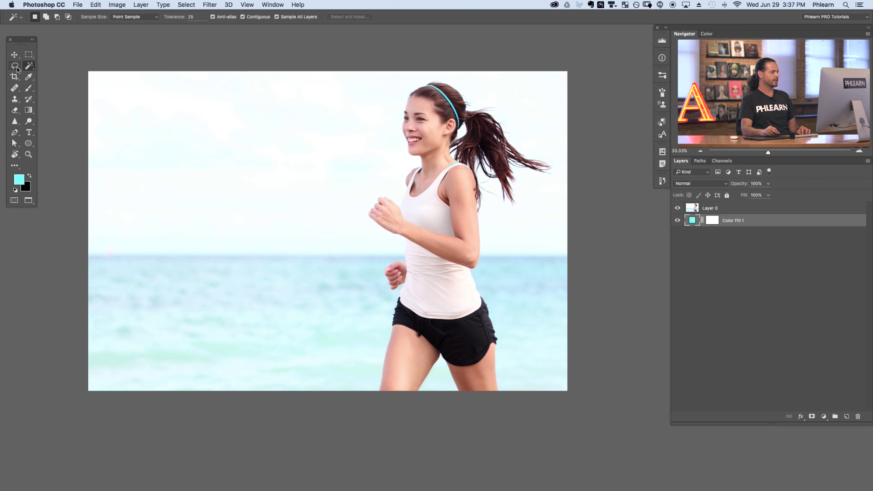
pyautogui.click(15, 68)
pyautogui.click(29, 54)
pyautogui.click(741, 209)
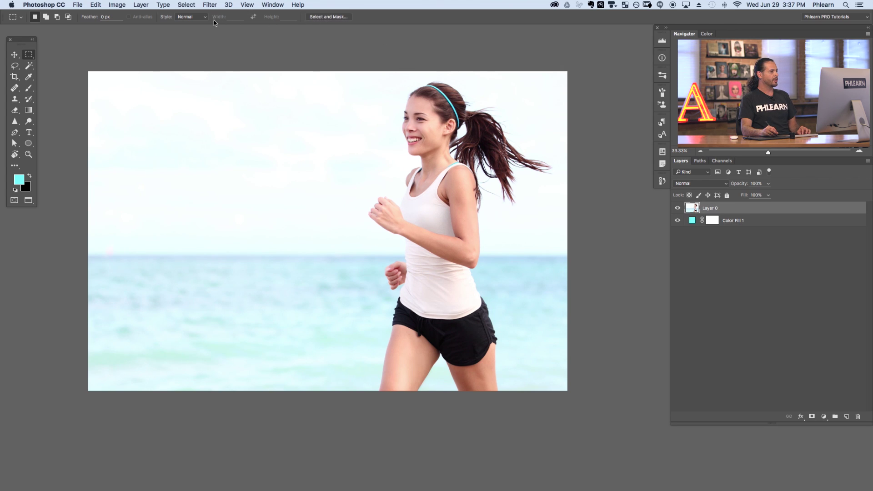
pyautogui.click(187, 5)
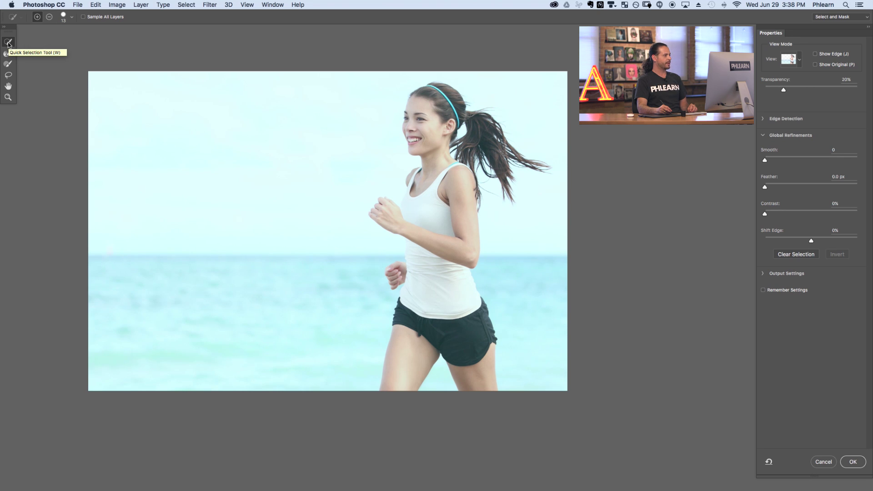
# - Select the runner's black shorts and both legs with the Quick Selection tool
pyautogui.click(462, 326)
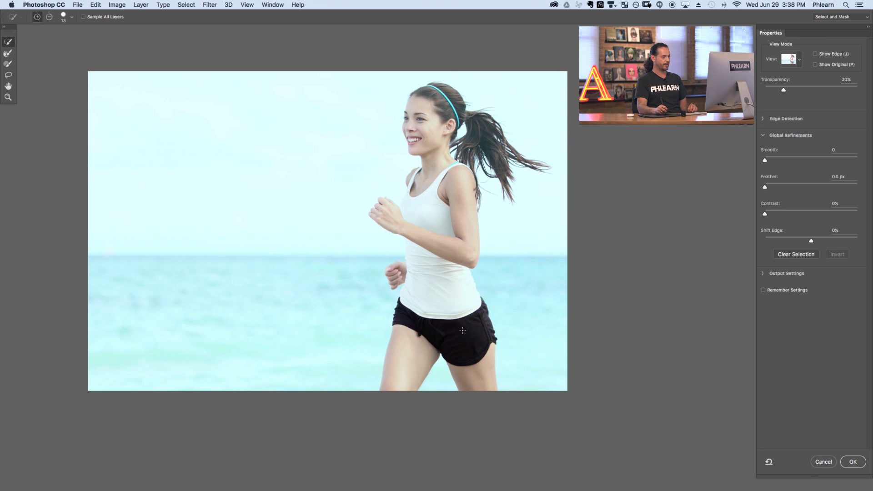
pyautogui.moveTo(474, 355); pyautogui.dragTo(478, 372)
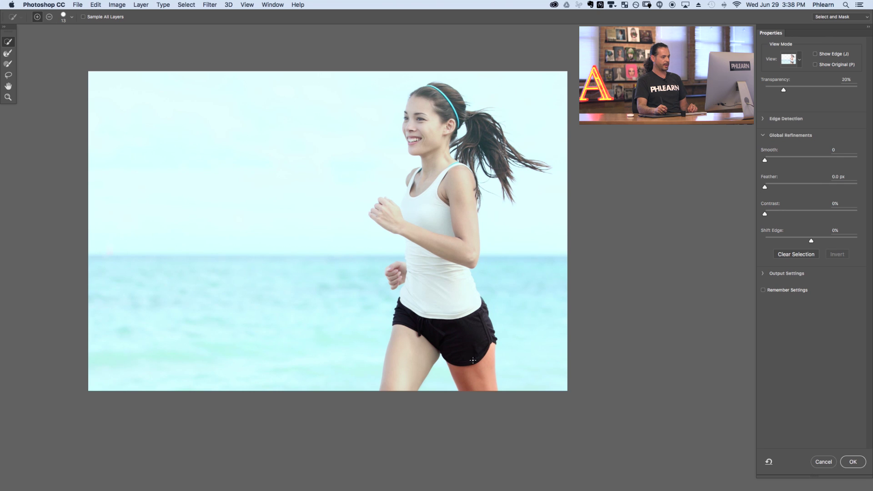
pyautogui.click(421, 352)
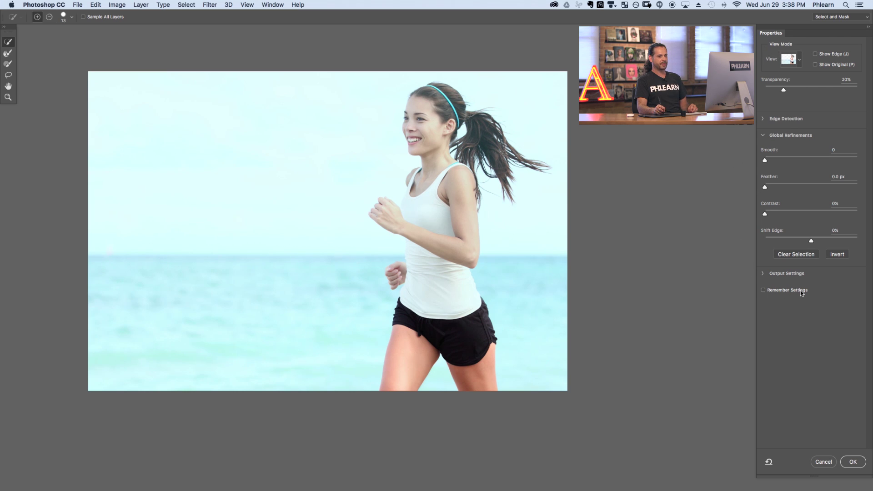
# - Use the Onion Skin view mode and set its transparency to 78%
pyautogui.click(799, 60)
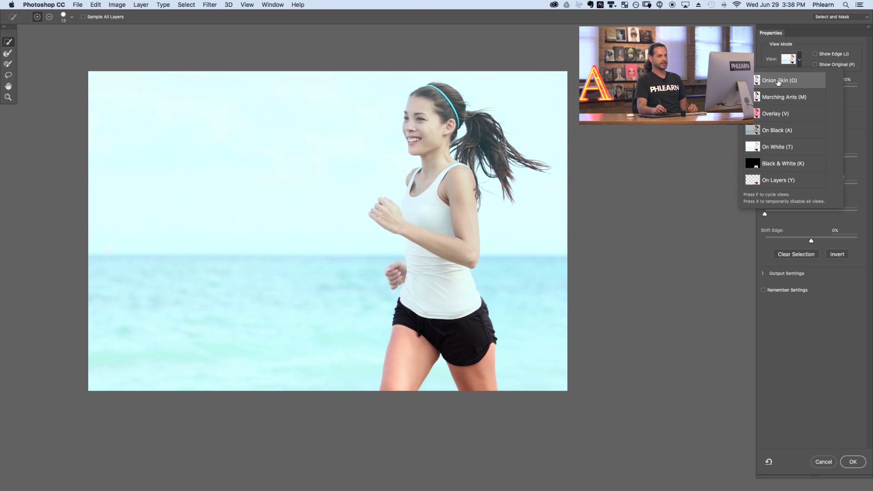
pyautogui.click(804, 79)
pyautogui.moveTo(784, 89); pyautogui.dragTo(851, 73)
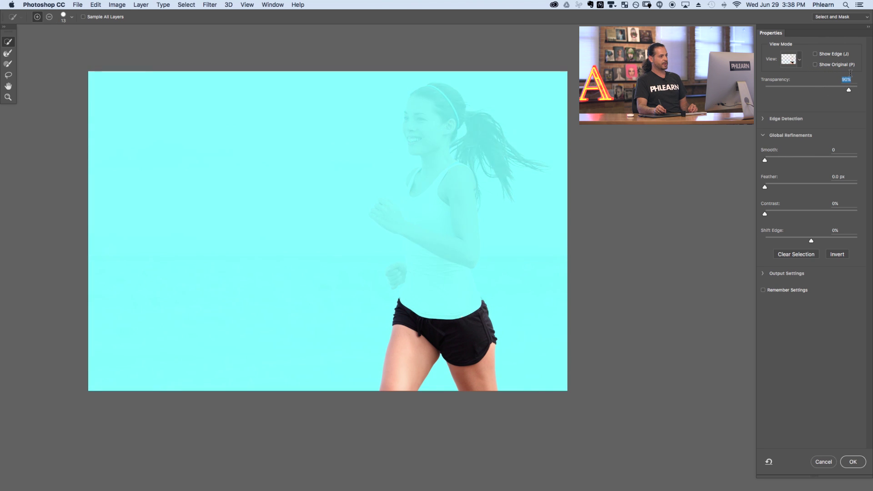
pyautogui.press('Up')
pyautogui.moveTo(850, 74); pyautogui.dragTo(868, 71)
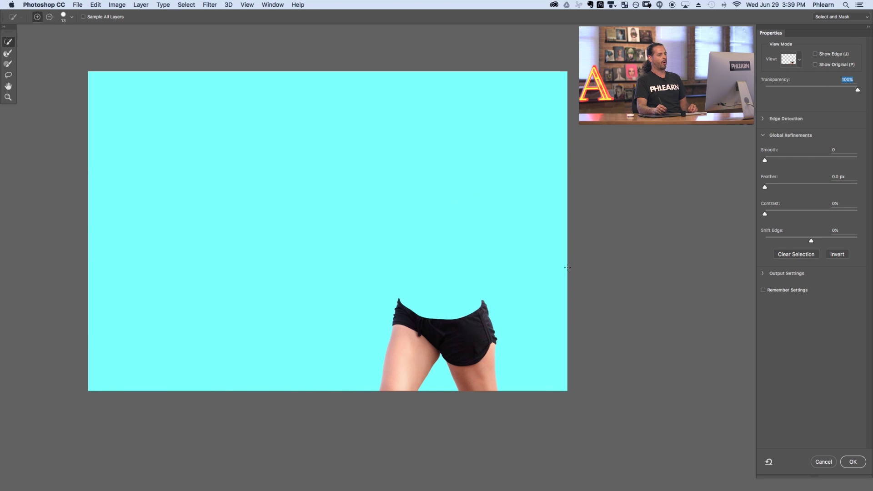
pyautogui.moveTo(835, 87)
pyautogui.mouseDown()
pyautogui.moveTo(792, 89)
pyautogui.moveTo(840, 87)
pyautogui.mouseUp()
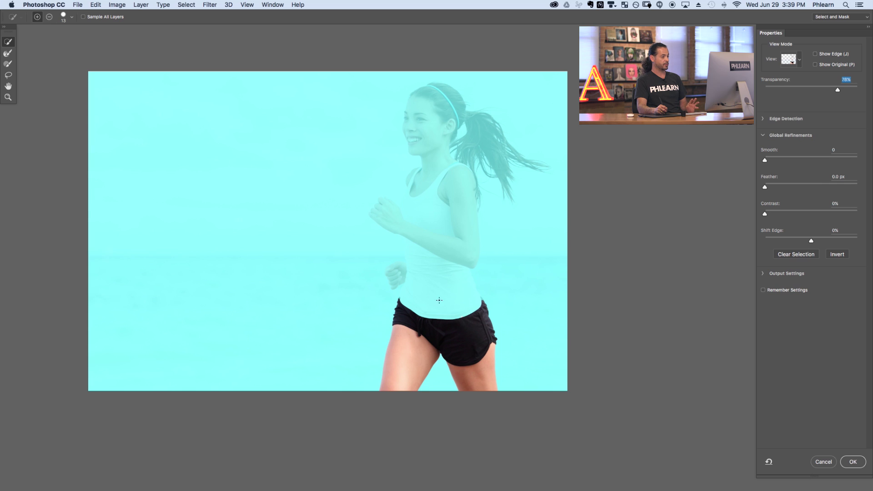
# - Add the white tank top and front arm to the selection, and reduce the Onion Skin transparency to slightly above half
pyautogui.click(445, 293)
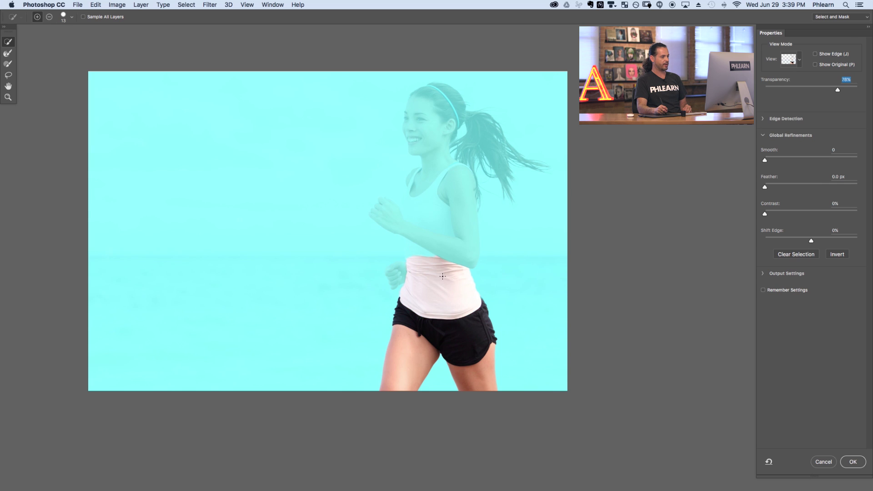
pyautogui.moveTo(433, 243); pyautogui.dragTo(429, 224)
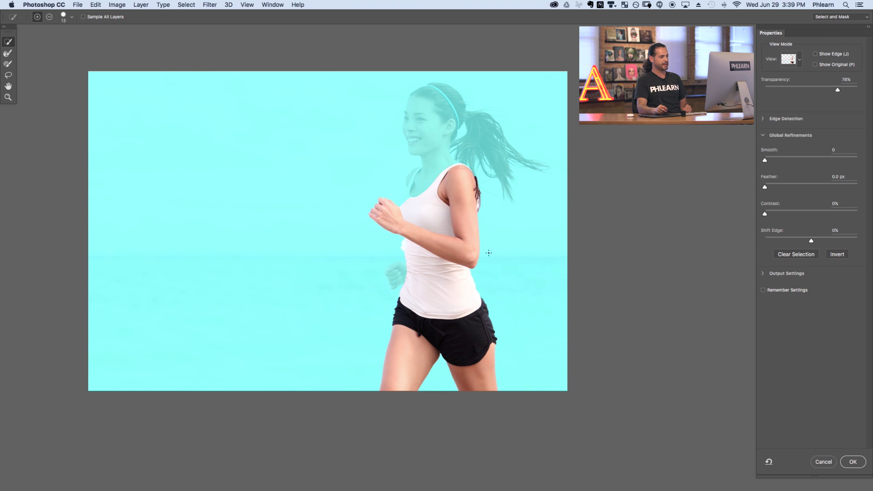
pyautogui.moveTo(809, 90); pyautogui.dragTo(772, 87)
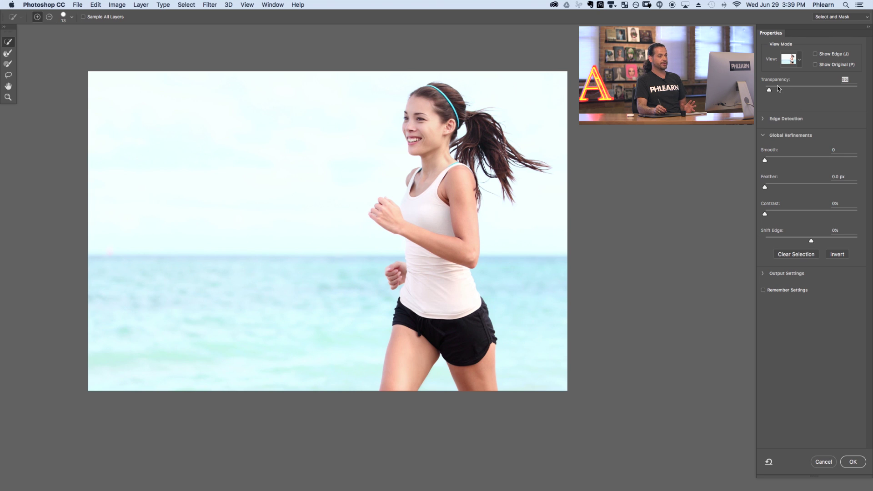
pyautogui.moveTo(780, 86); pyautogui.dragTo(820, 85)
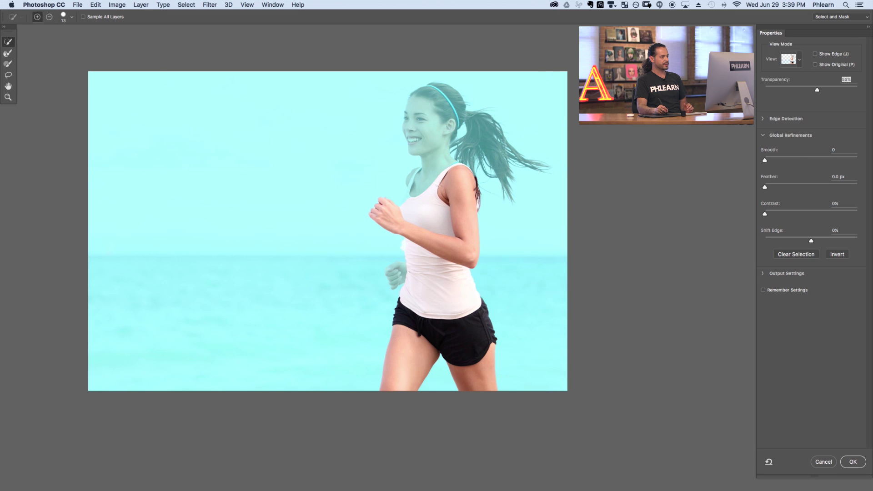
# - Add the runner's neck, face, hair, ponytail and back hand to the selection with the Quick Selection tool
pyautogui.moveTo(423, 170)
pyautogui.mouseDown()
pyautogui.moveTo(408, 196)
pyautogui.moveTo(441, 145)
pyautogui.mouseUp()
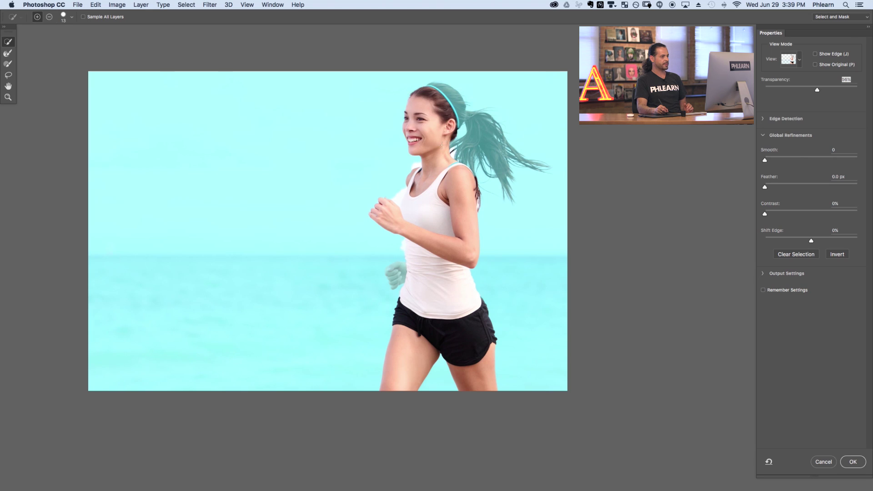
pyautogui.moveTo(444, 100); pyautogui.dragTo(451, 107)
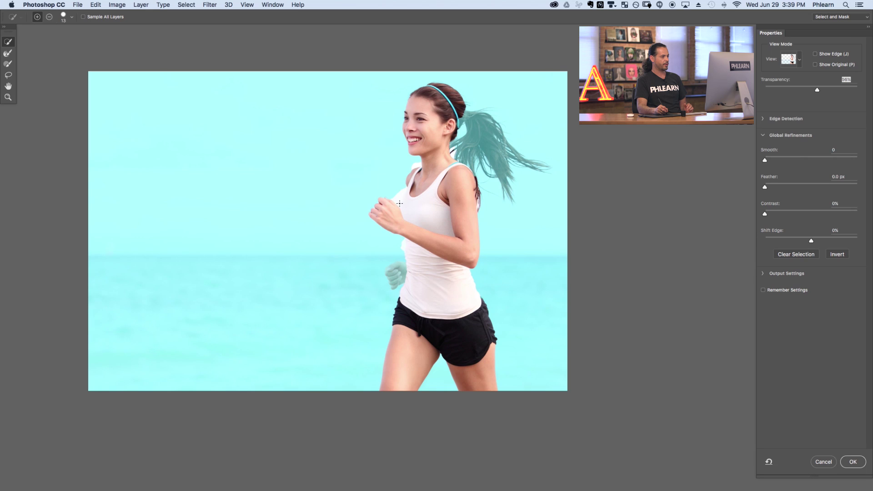
pyautogui.moveTo(468, 116)
pyautogui.mouseDown()
pyautogui.moveTo(479, 167)
pyautogui.moveTo(502, 175)
pyautogui.moveTo(505, 159)
pyautogui.moveTo(537, 164)
pyautogui.mouseUp()
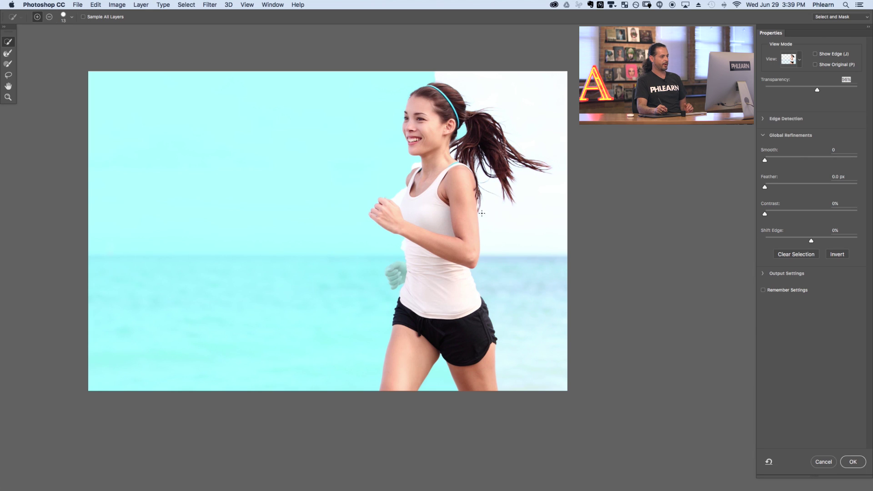
pyautogui.moveTo(407, 272); pyautogui.dragTo(398, 275)
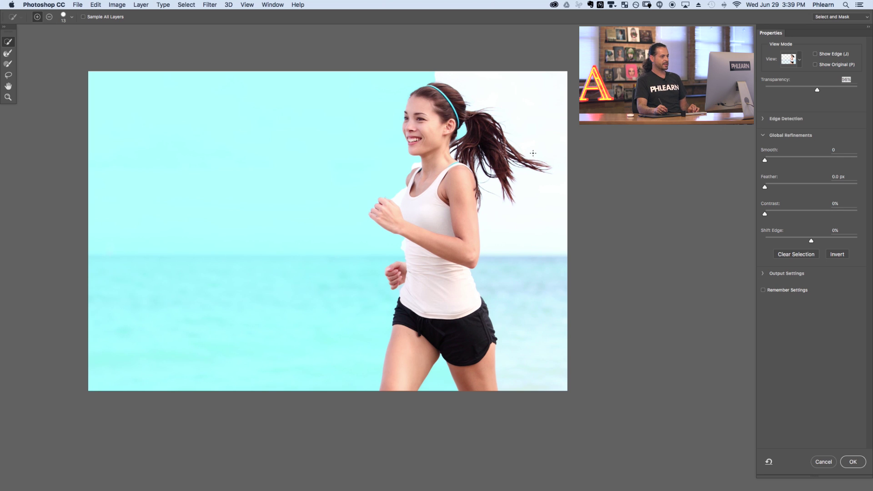
# - Subtract the white sky areas above, behind and below the ponytail from the selection with the Quick Selection tool
pyautogui.press('alt')
pyautogui.click(49, 17)
pyautogui.moveTo(510, 87)
pyautogui.mouseDown()
pyautogui.moveTo(546, 119)
pyautogui.moveTo(520, 113)
pyautogui.moveTo(485, 86)
pyautogui.mouseUp()
pyautogui.moveTo(548, 98)
pyautogui.mouseDown()
pyautogui.moveTo(547, 124)
pyautogui.moveTo(548, 85)
pyautogui.moveTo(539, 120)
pyautogui.moveTo(525, 119)
pyautogui.moveTo(547, 115)
pyautogui.moveTo(526, 103)
pyautogui.moveTo(556, 145)
pyautogui.mouseUp()
pyautogui.moveTo(550, 203); pyautogui.dragTo(518, 204)
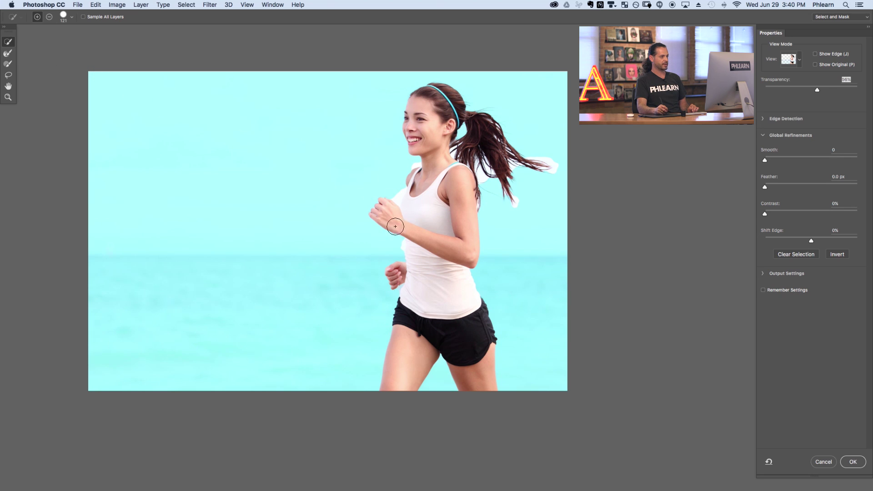
# - Brush along the loose strands and tips of the ponytail with the Refine Edge Brush to remove the white sky around them
pyautogui.click(8, 54)
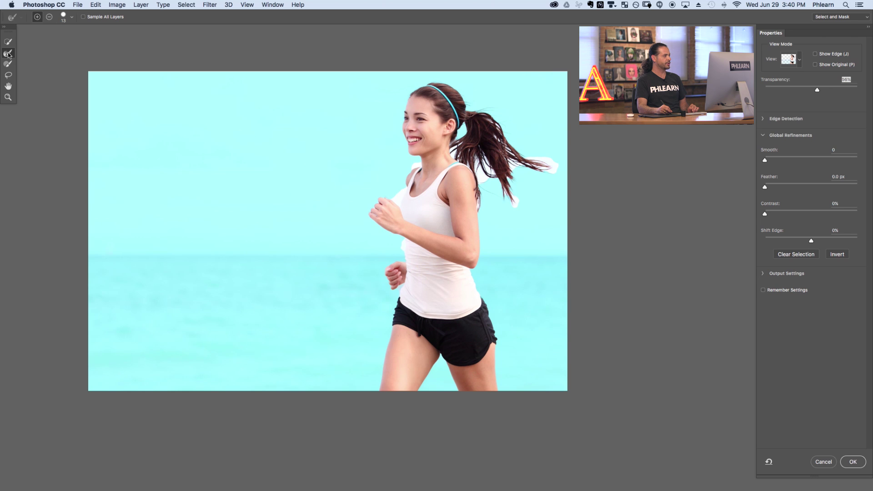
pyautogui.press('super+plus')
pyautogui.press('super+plus')
pyautogui.moveTo(471, 114); pyautogui.dragTo(332, 258)
pyautogui.moveTo(462, 199)
pyautogui.mouseDown()
pyautogui.moveTo(474, 199)
pyautogui.moveTo(430, 161)
pyautogui.moveTo(415, 131)
pyautogui.moveTo(418, 154)
pyautogui.moveTo(394, 134)
pyautogui.mouseUp()
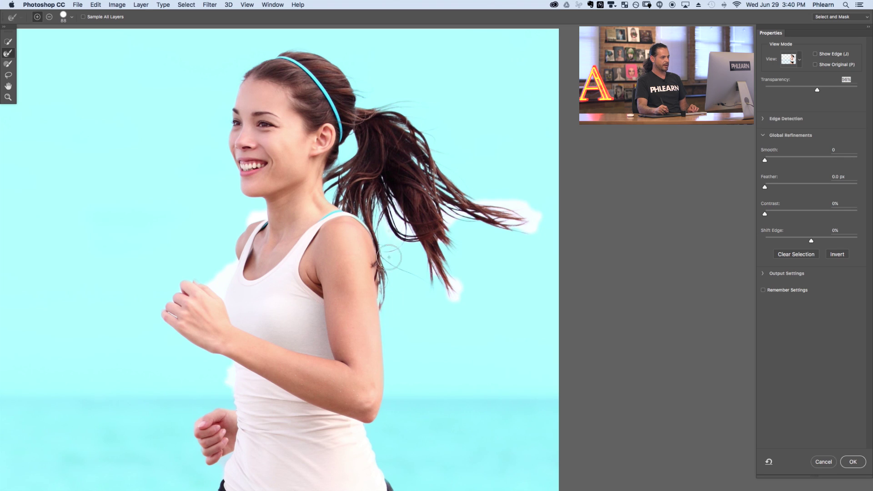
pyautogui.moveTo(412, 237)
pyautogui.mouseDown()
pyautogui.moveTo(442, 295)
pyautogui.moveTo(454, 300)
pyautogui.moveTo(447, 205)
pyautogui.moveTo(466, 211)
pyautogui.moveTo(468, 202)
pyautogui.moveTo(493, 200)
pyautogui.moveTo(514, 207)
pyautogui.moveTo(530, 230)
pyautogui.mouseUp()
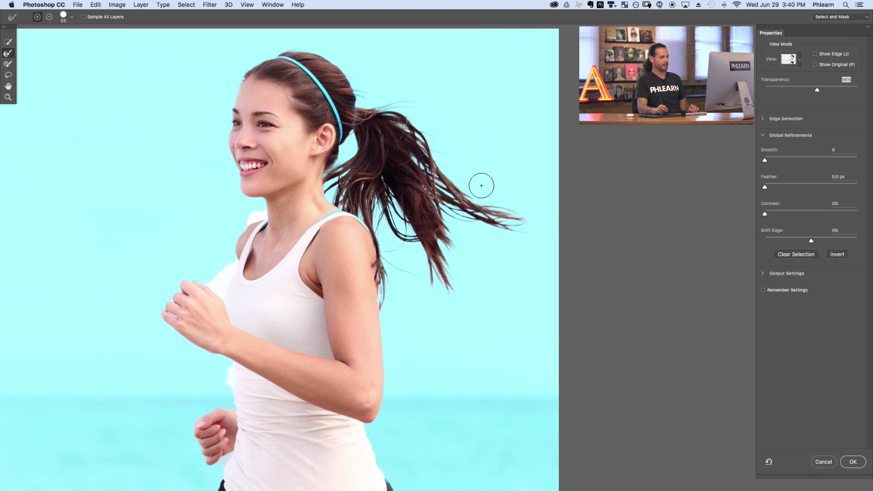
pyautogui.press('alt')
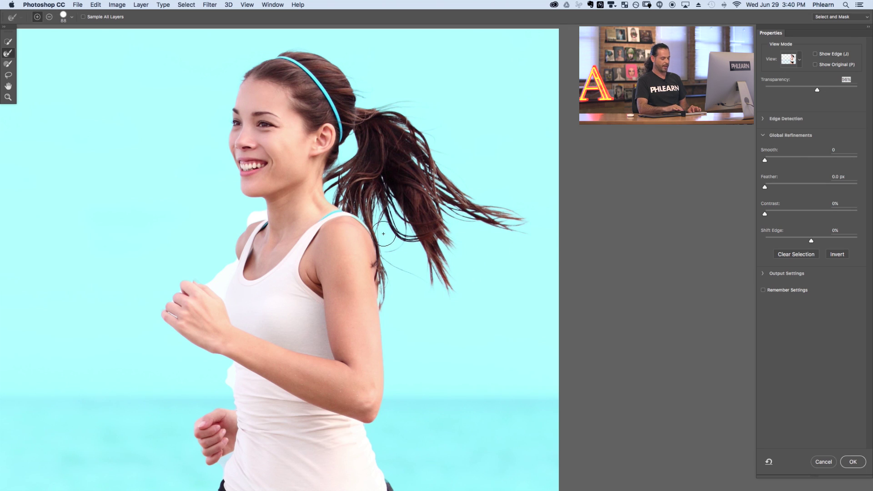
# - Remove the white fringe between the runner's neck and far shoulder with the Refine Edge Brush
pyautogui.press('super+plus')
pyautogui.press('super+plus')
pyautogui.press('space')
pyautogui.moveTo(199, 210); pyautogui.dragTo(472, 318)
pyautogui.moveTo(247, 238); pyautogui.dragTo(220, 239)
pyautogui.moveTo(147, 239)
pyautogui.mouseDown()
pyautogui.moveTo(173, 230)
pyautogui.moveTo(143, 241)
pyautogui.moveTo(164, 240)
pyautogui.mouseUp()
pyautogui.press('space')
pyautogui.moveTo(214, 293); pyautogui.dragTo(350, 271)
pyautogui.scroll(5, 266, 263)
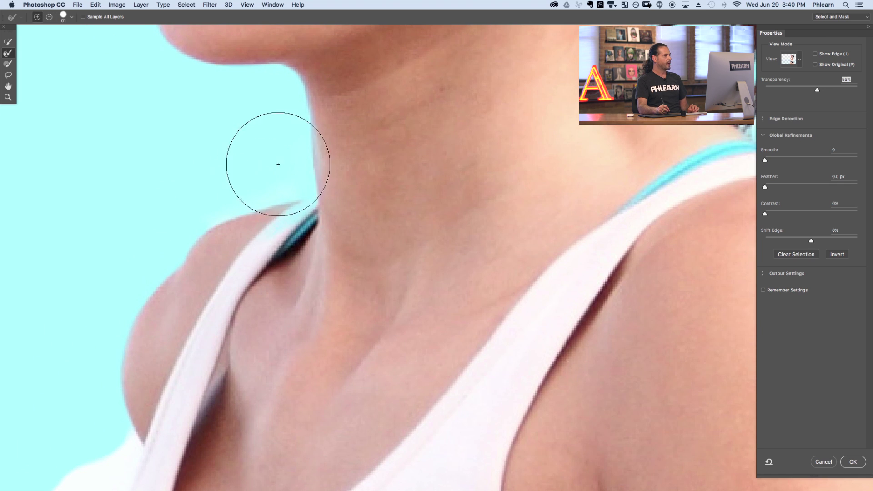
# - Paint the tank top strap on the far shoulder back into the selection with the Brush tool
pyautogui.click(7, 65)
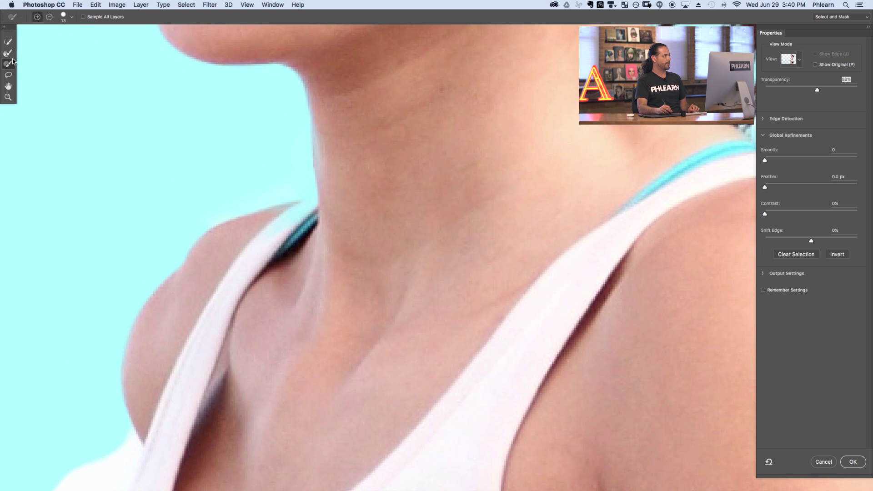
pyautogui.moveTo(264, 251)
pyautogui.mouseDown()
pyautogui.moveTo(267, 232)
pyautogui.moveTo(291, 215)
pyautogui.mouseUp()
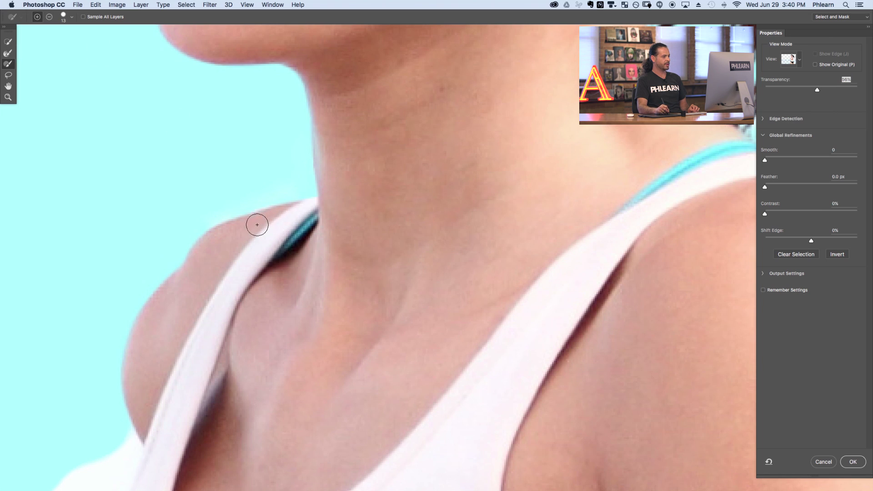
pyautogui.hscroll(10, 337, 237)
pyautogui.moveTo(473, 225)
pyautogui.mouseDown()
pyautogui.moveTo(454, 178)
pyautogui.moveTo(534, 216)
pyautogui.moveTo(577, 286)
pyautogui.mouseUp()
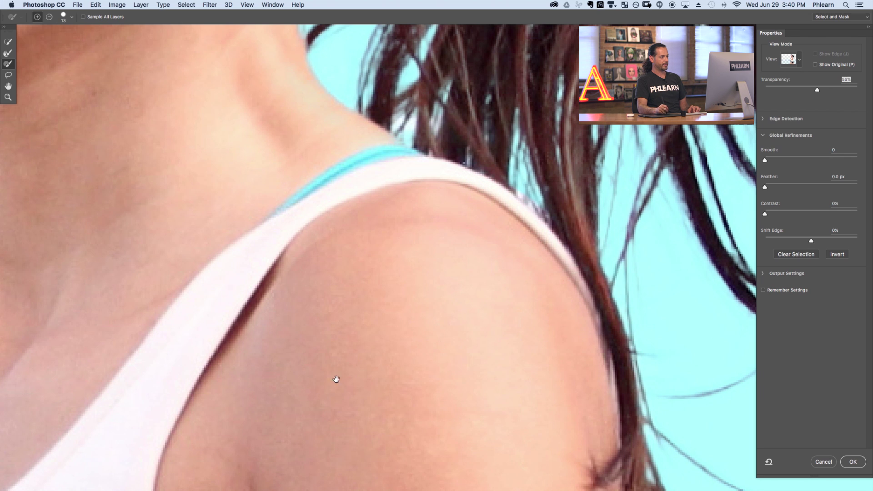
# - Paint the raised thumb back into the selection and erase the white sky patch between the front fist and the chest
pyautogui.moveTo(335, 378); pyautogui.dragTo(587, 91)
pyautogui.moveTo(238, 343); pyautogui.dragTo(573, 198)
pyautogui.moveTo(359, 265); pyautogui.dragTo(389, 331)
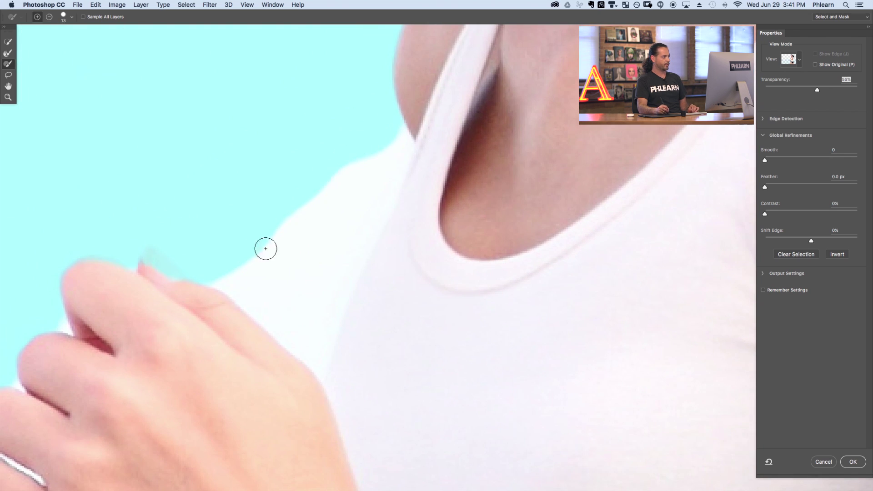
pyautogui.moveTo(178, 288); pyautogui.dragTo(151, 258)
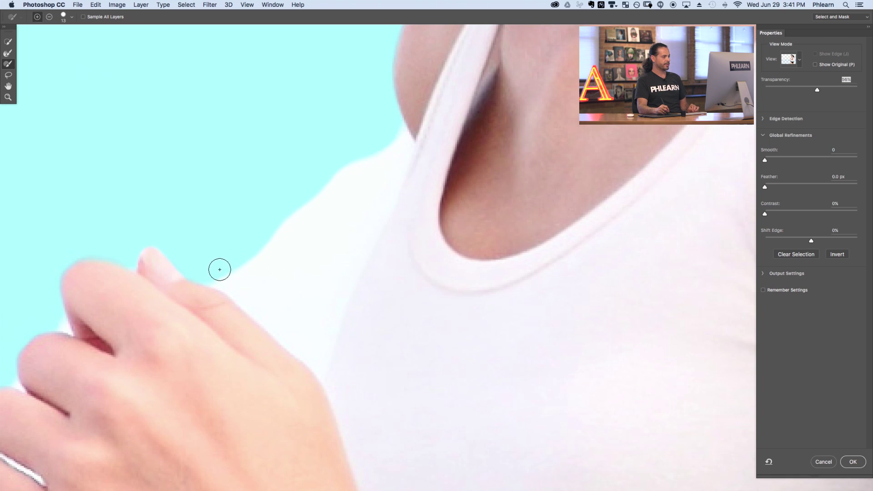
pyautogui.moveTo(218, 279)
pyautogui.mouseDown()
pyautogui.moveTo(330, 377)
pyautogui.moveTo(323, 347)
pyautogui.moveTo(401, 138)
pyautogui.moveTo(343, 219)
pyautogui.moveTo(330, 195)
pyautogui.moveTo(345, 195)
pyautogui.mouseUp()
pyautogui.moveTo(337, 171)
pyautogui.mouseDown()
pyautogui.moveTo(256, 248)
pyautogui.moveTo(250, 272)
pyautogui.moveTo(312, 325)
pyautogui.moveTo(332, 238)
pyautogui.mouseUp()
pyautogui.moveTo(358, 375); pyautogui.dragTo(342, 377)
# - Erase the leftover white background between the fingers of the front fist with a small subtracting brush
pyautogui.moveTo(232, 434)
pyautogui.mouseDown()
pyautogui.moveTo(435, 284)
pyautogui.moveTo(445, 228)
pyautogui.moveTo(450, 273)
pyautogui.mouseUp()
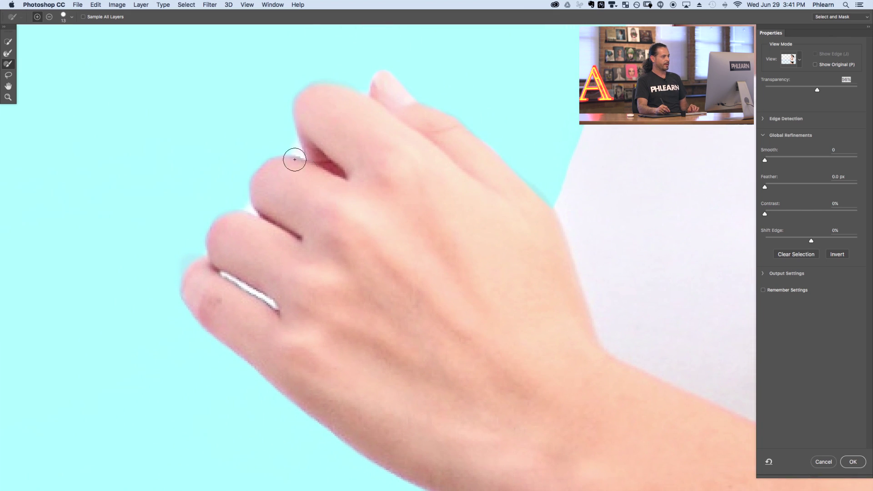
pyautogui.moveTo(299, 144); pyautogui.dragTo(287, 142)
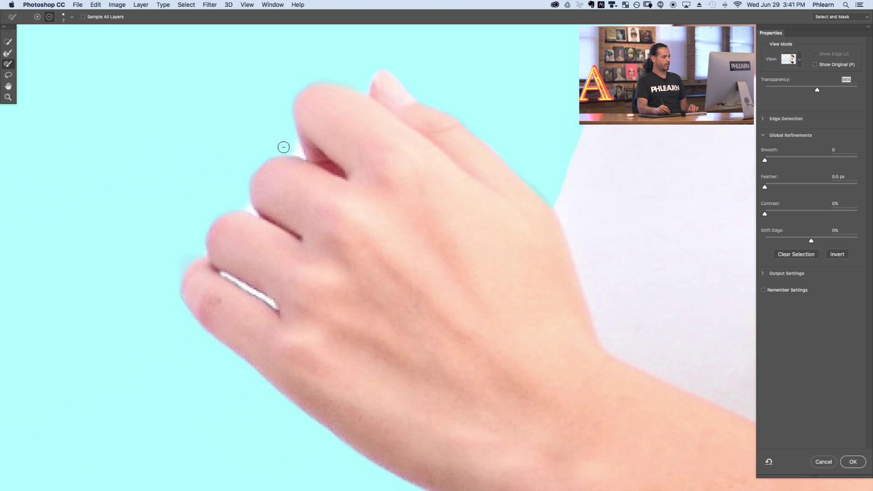
pyautogui.moveTo(244, 203); pyautogui.dragTo(244, 210)
pyautogui.moveTo(222, 275); pyautogui.dragTo(266, 301)
pyautogui.press('alt')
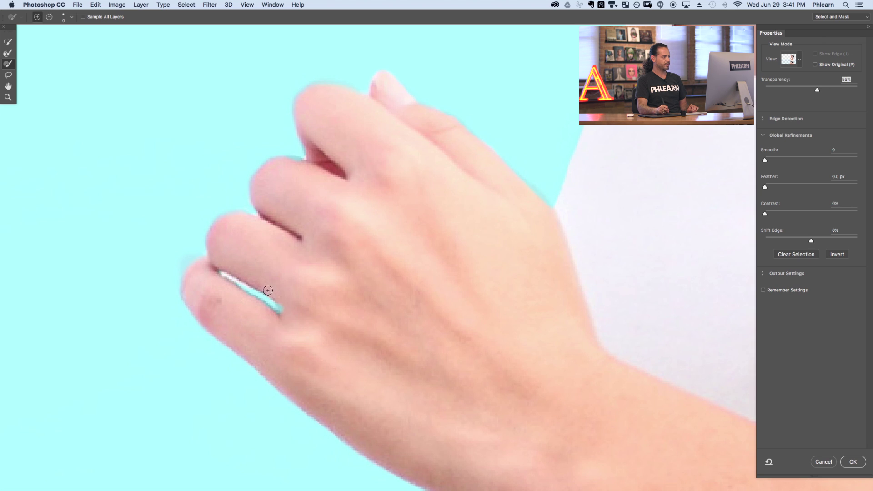
pyautogui.press('alt')
pyautogui.press('[')
pyautogui.press('[')
pyautogui.press('[')
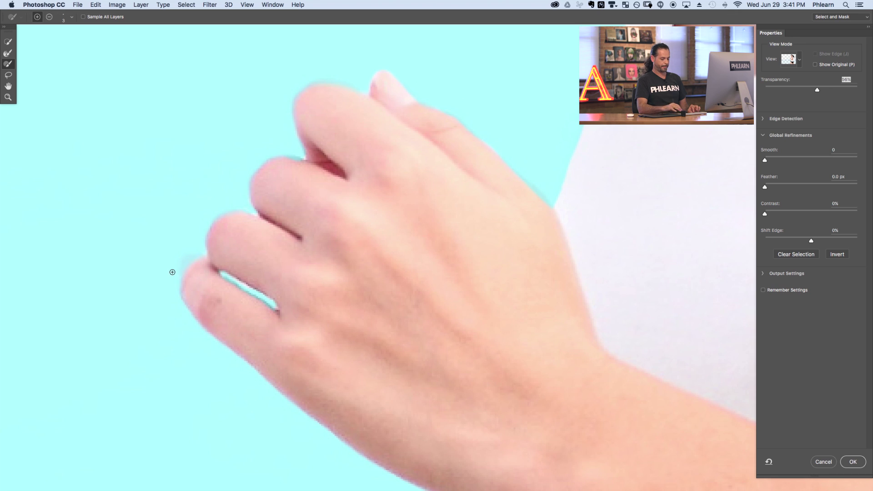
# - Erase the leftover background below the front forearm along the edge of the tank top
pyautogui.press('super+minus')
pyautogui.moveTo(536, 367)
pyautogui.mouseDown()
pyautogui.moveTo(415, 141)
pyautogui.moveTo(398, 126)
pyautogui.mouseUp()
pyautogui.moveTo(408, 302)
pyautogui.mouseDown()
pyautogui.moveTo(415, 300)
pyautogui.moveTo(406, 287)
pyautogui.moveTo(397, 300)
pyautogui.moveTo(405, 300)
pyautogui.mouseUp()
pyautogui.moveTo(419, 268)
pyautogui.mouseDown()
pyautogui.moveTo(429, 348)
pyautogui.moveTo(417, 398)
pyautogui.moveTo(411, 316)
pyautogui.moveTo(399, 294)
pyautogui.mouseUp()
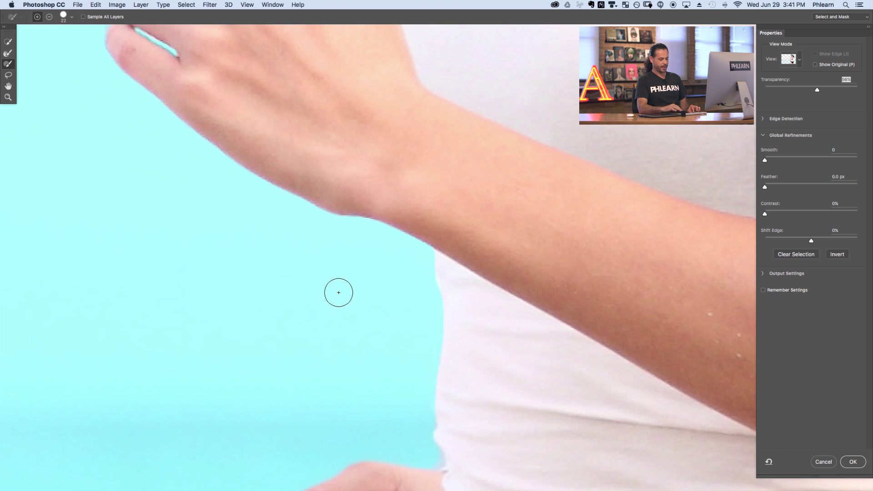
# - Compare the whole cutout with the original background by setting the Onion Skin transparency to 0% and back up to 100%
pyautogui.press('super+0')
pyautogui.press('super+minus')
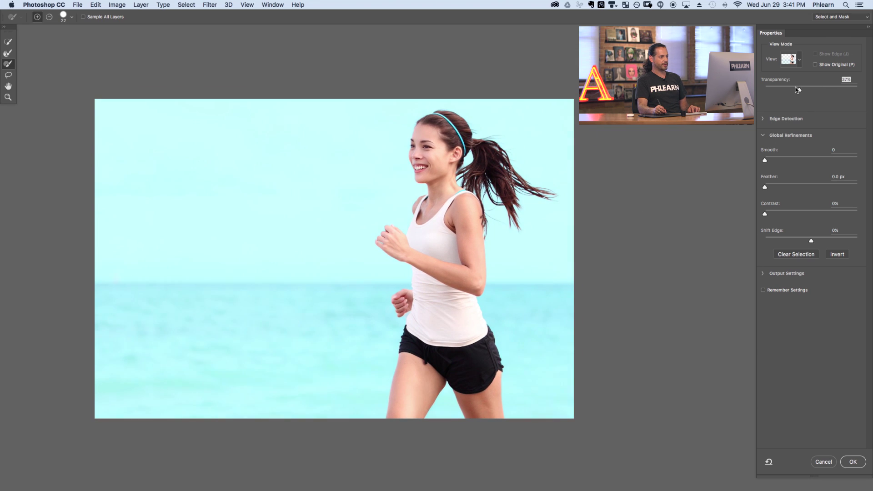
pyautogui.moveTo(797, 88); pyautogui.dragTo(756, 90)
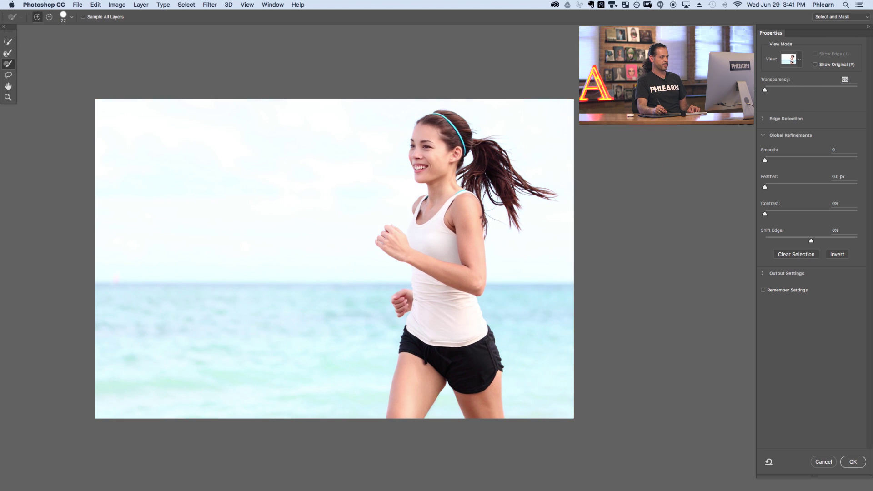
pyautogui.moveTo(764, 90); pyautogui.dragTo(864, 79)
# - Try adding and subtracting freehand areas around the front arm with the Lasso tool, and undo both changes
pyautogui.click(12, 75)
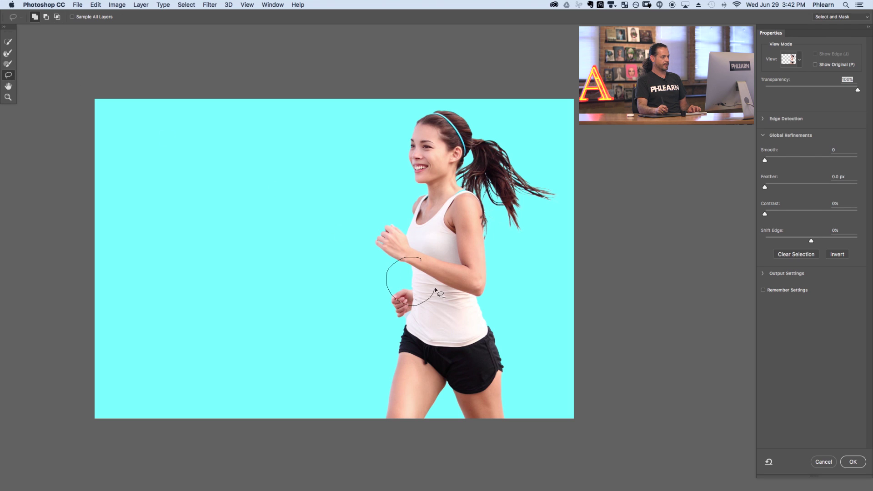
pyautogui.moveTo(436, 290); pyautogui.dragTo(413, 263)
pyautogui.moveTo(390, 190)
pyautogui.mouseDown()
pyautogui.moveTo(288, 315)
pyautogui.moveTo(414, 261)
pyautogui.mouseUp()
pyautogui.press('super+alt+z')
pyautogui.press('super+alt+z')
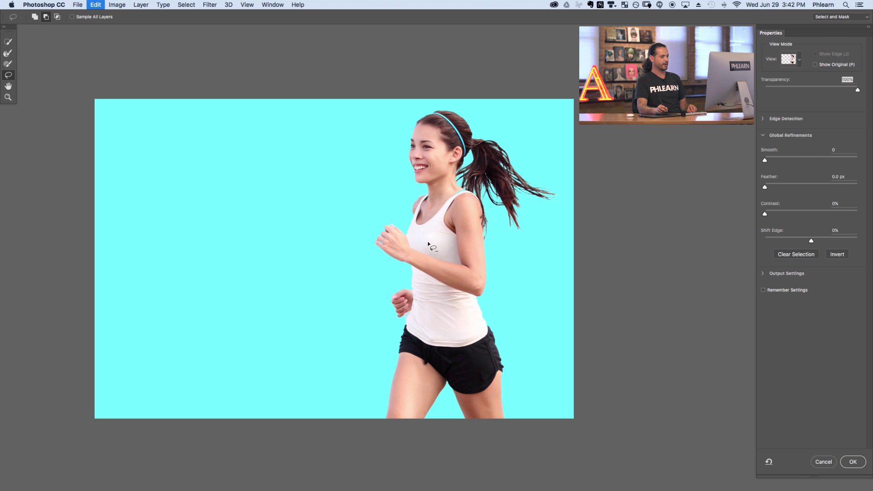
# - Try subtracting the front fist from the selection with the Lasso tool, and undo it
pyautogui.press('alt')
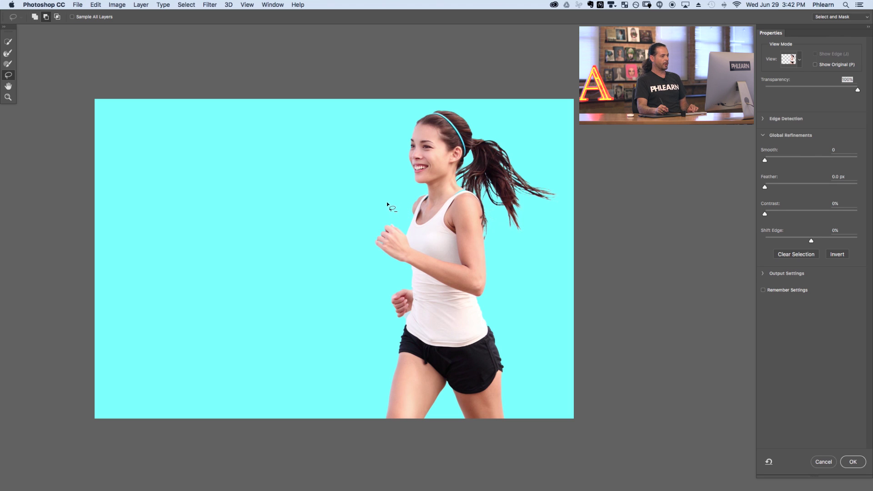
pyautogui.moveTo(407, 230)
pyautogui.mouseDown()
pyautogui.moveTo(403, 292)
pyautogui.moveTo(362, 211)
pyautogui.mouseUp()
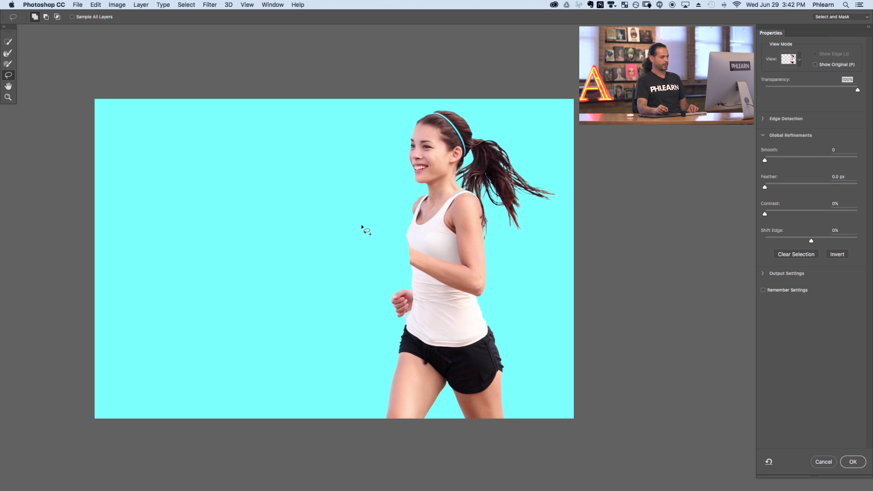
pyautogui.press('super+z')
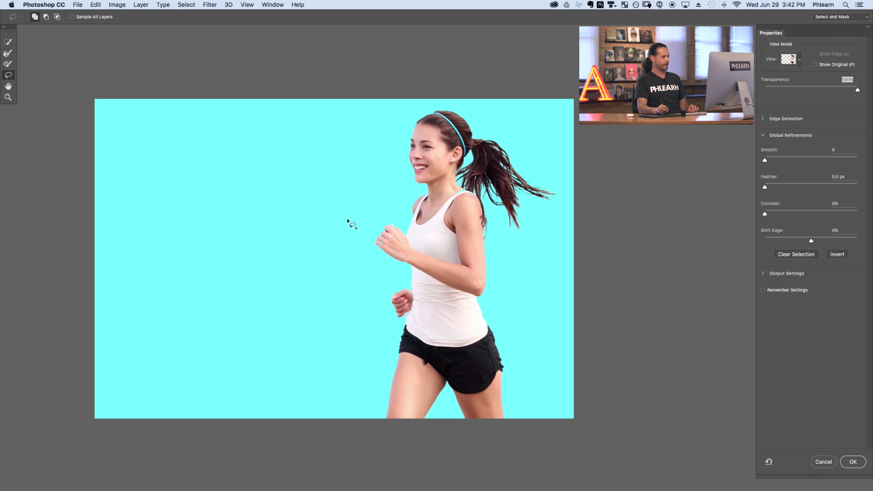
pyautogui.press('h')
pyautogui.moveTo(292, 233); pyautogui.dragTo(326, 203)
pyautogui.click(7, 99)
pyautogui.click(454, 180)
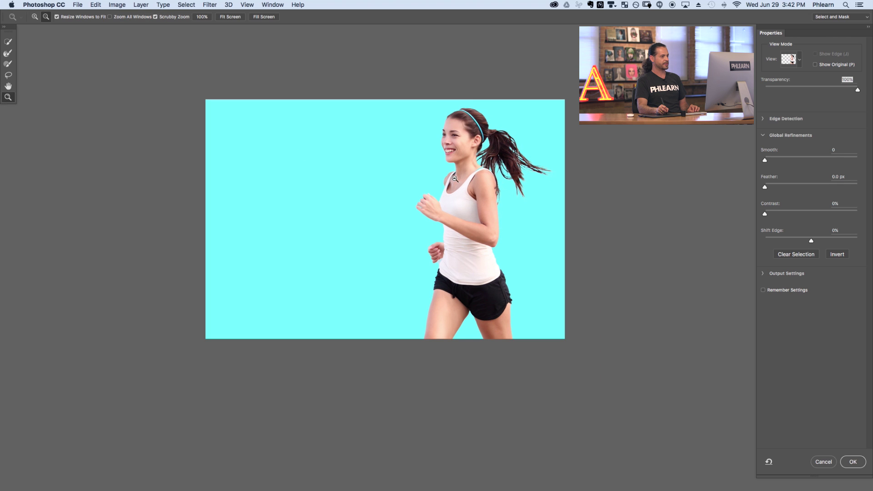
pyautogui.press('super+plus')
pyautogui.moveTo(267, 92); pyautogui.dragTo(203, 141)
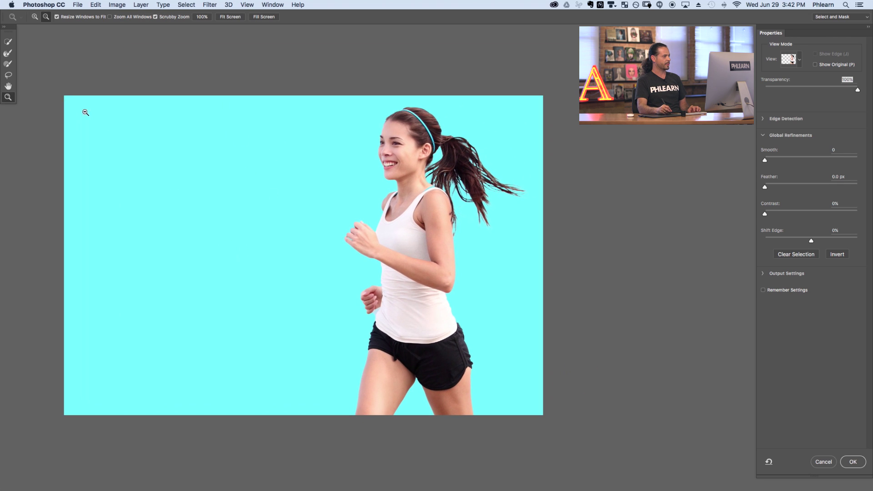
# - Switch back to the Quick Selection tool and look over the available view modes, keeping Onion Skin
pyautogui.click(11, 42)
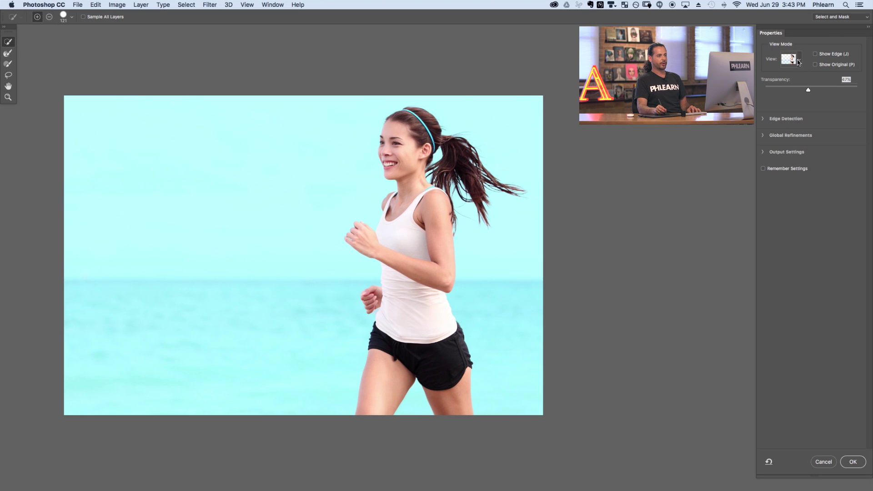
pyautogui.click(799, 62)
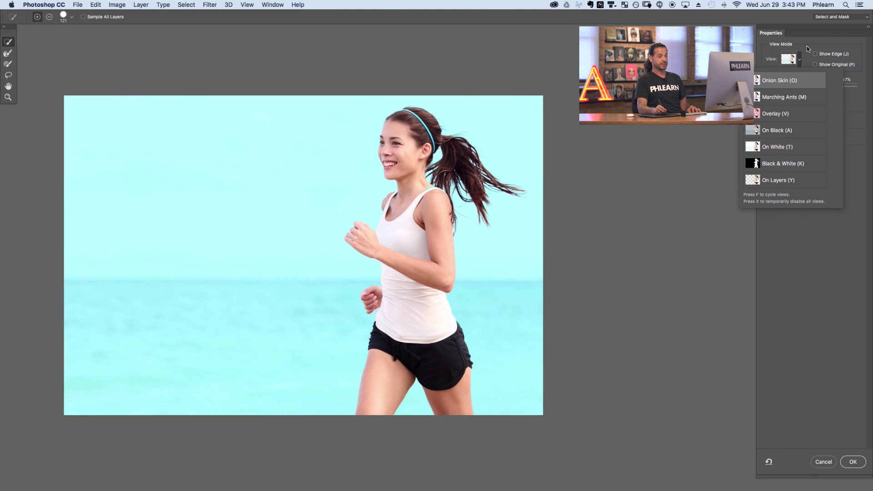
pyautogui.click(807, 46)
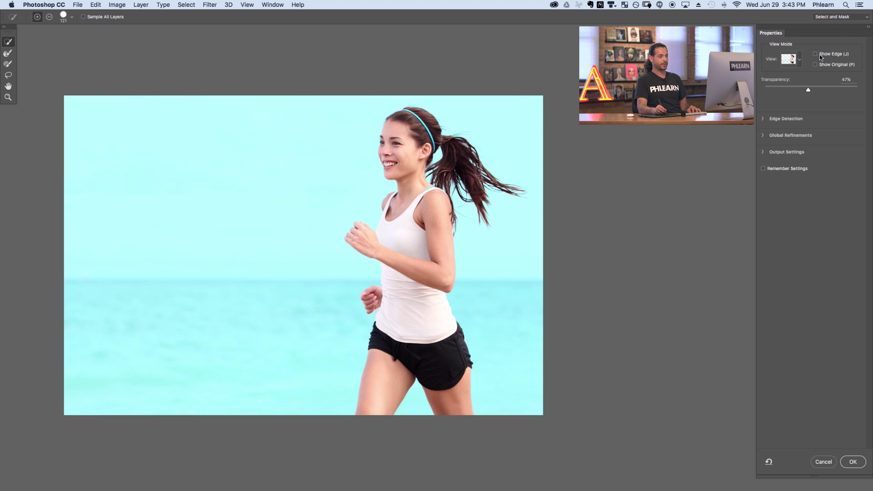
# - Preview Show Edge and Show Original, leave both off, and set the Onion Skin transparency to 41%
pyautogui.click(816, 54)
pyautogui.moveTo(809, 89)
pyautogui.mouseDown()
pyautogui.moveTo(835, 88)
pyautogui.moveTo(786, 88)
pyautogui.moveTo(844, 86)
pyautogui.moveTo(764, 87)
pyautogui.moveTo(836, 84)
pyautogui.moveTo(809, 88)
pyautogui.mouseUp()
pyautogui.click(816, 65)
pyautogui.click(817, 65)
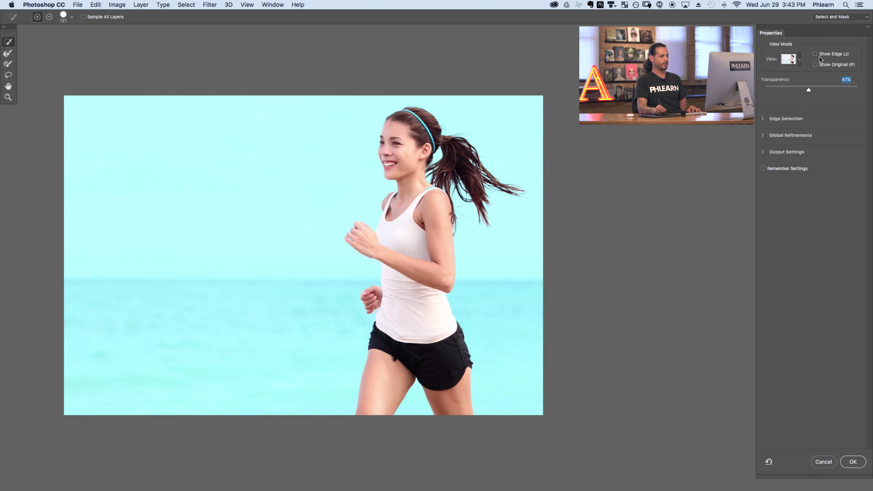
pyautogui.moveTo(810, 90)
pyautogui.mouseDown()
pyautogui.moveTo(848, 82)
pyautogui.moveTo(764, 87)
pyautogui.moveTo(839, 82)
pyautogui.moveTo(802, 89)
pyautogui.mouseUp()
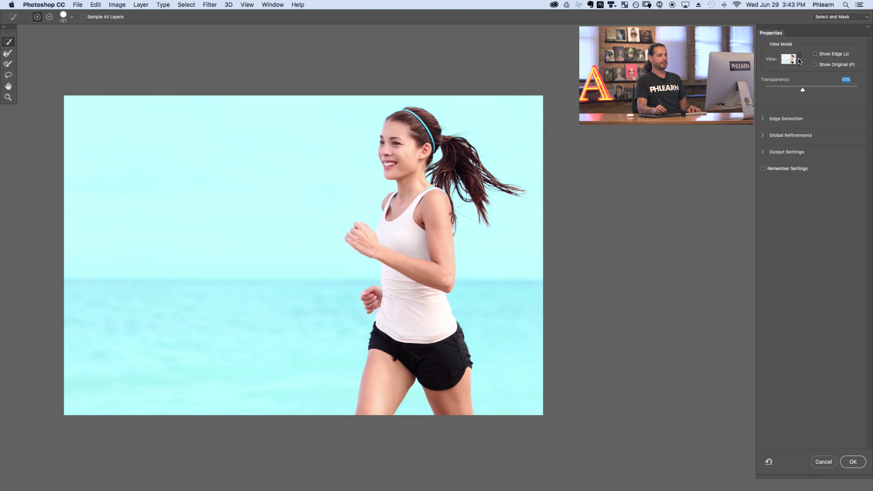
# - Cycle through the view modes from Onion Skin to Black & White to inspect the runner's mask
pyautogui.click(800, 62)
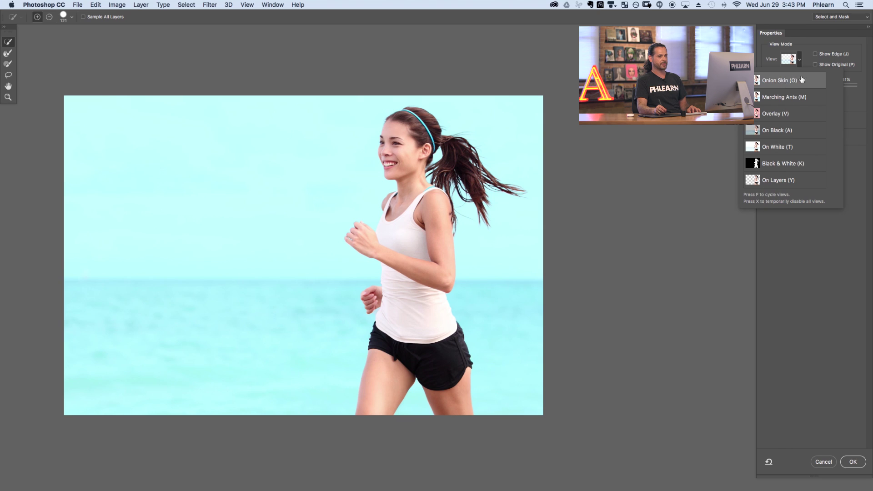
pyautogui.click(806, 60)
pyautogui.press('f')
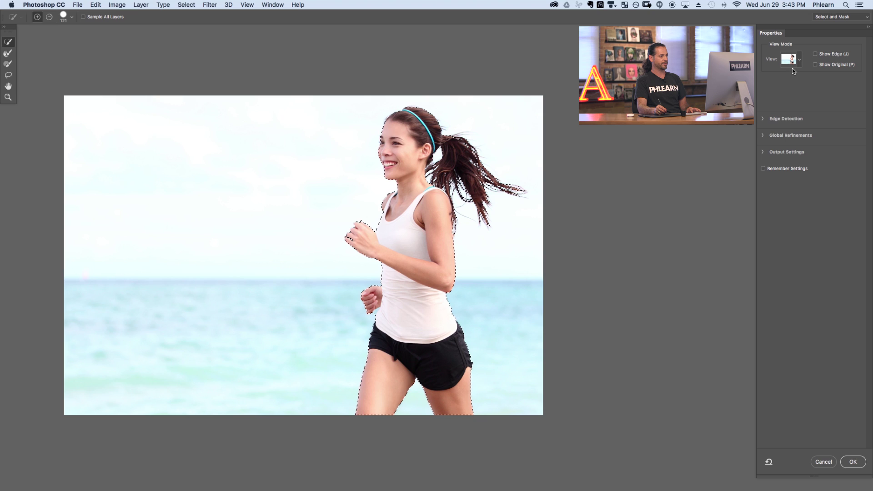
pyautogui.press('f')
pyautogui.press('f')
pyautogui.press('f')
pyautogui.press('f')
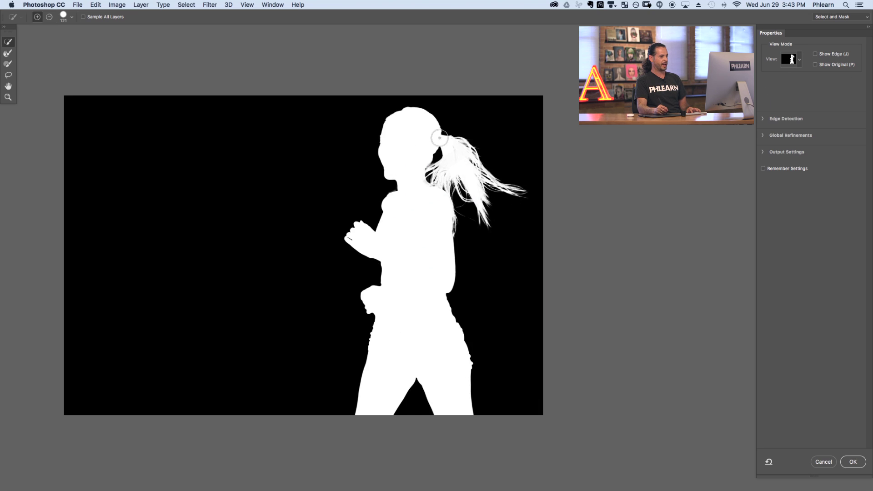
# - Go through the remaining view modes, return to Onion Skin, and set its transparency to 46%
pyautogui.press('f')
pyautogui.press('f')
pyautogui.press('f')
pyautogui.press('f')
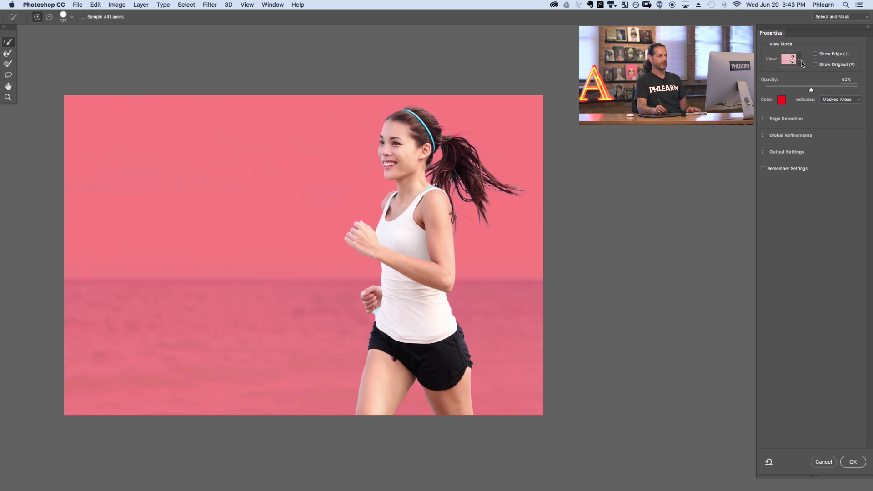
pyautogui.click(802, 62)
pyautogui.click(791, 79)
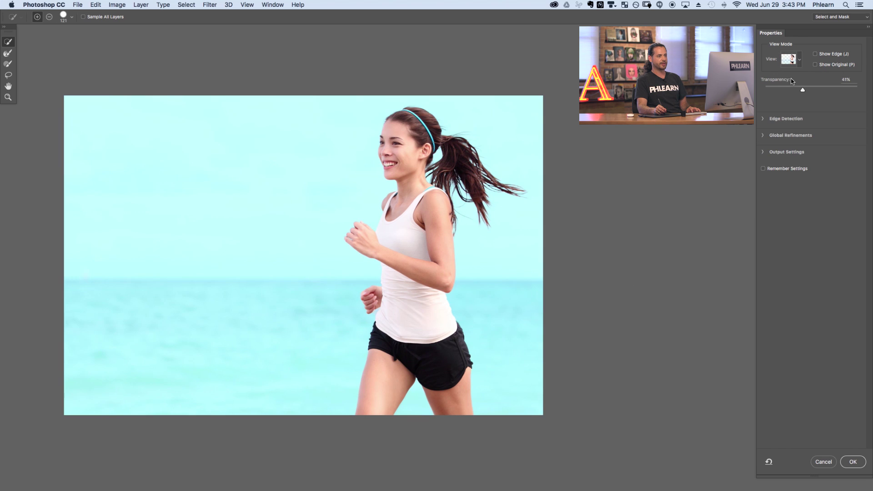
pyautogui.moveTo(804, 89)
pyautogui.mouseDown()
pyautogui.moveTo(836, 89)
pyautogui.moveTo(789, 87)
pyautogui.moveTo(816, 87)
pyautogui.moveTo(795, 88)
pyautogui.moveTo(808, 90)
pyautogui.mouseUp()
# - Examine the runner's ponytail up close and set the Edge Detection radius to 34 px
pyautogui.click(765, 119)
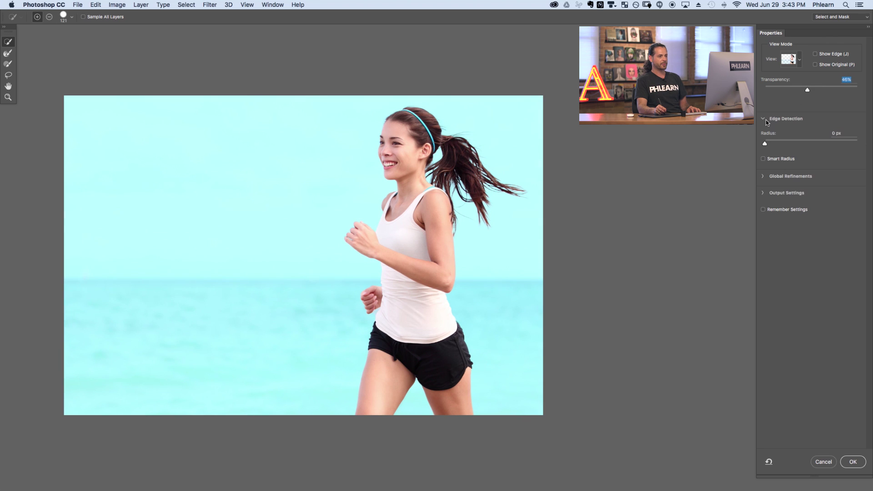
pyautogui.press('super+plus')
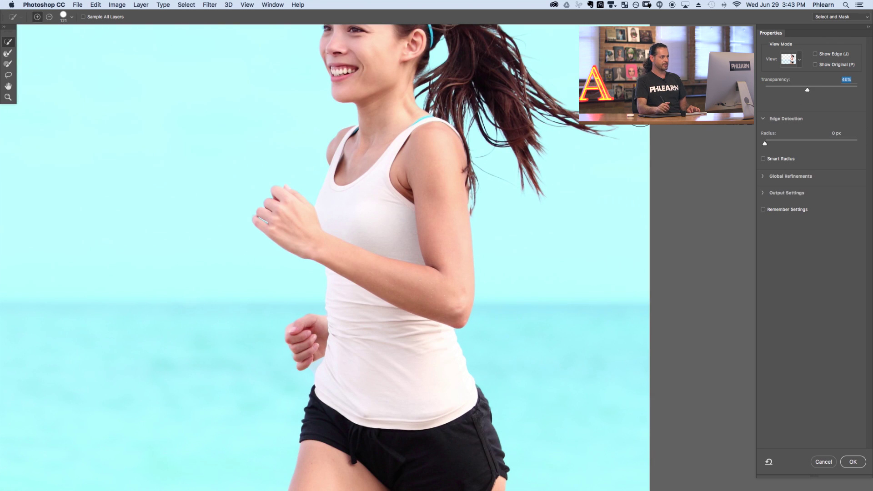
pyautogui.press('super+plus')
pyautogui.moveTo(449, 189)
pyautogui.mouseDown()
pyautogui.moveTo(413, 448)
pyautogui.moveTo(411, 437)
pyautogui.mouseUp()
pyautogui.moveTo(402, 225); pyautogui.dragTo(386, 225)
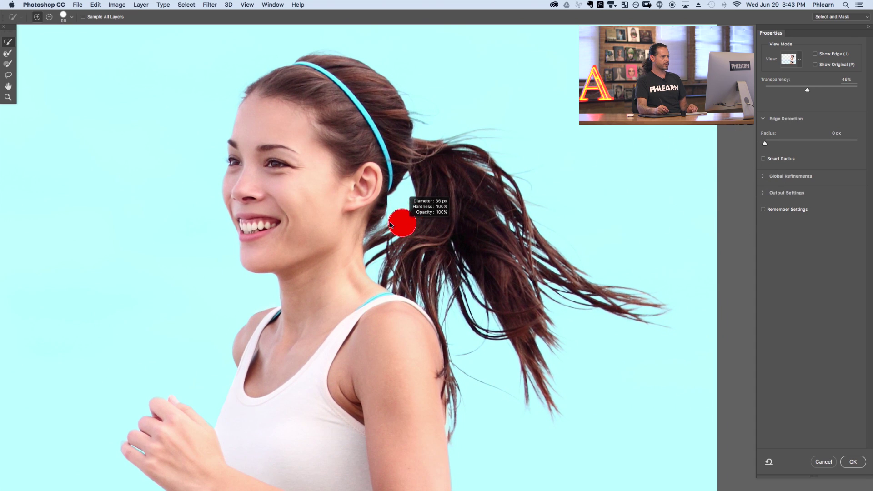
pyautogui.moveTo(765, 144)
pyautogui.mouseDown()
pyautogui.moveTo(852, 142)
pyautogui.moveTo(733, 145)
pyautogui.mouseUp()
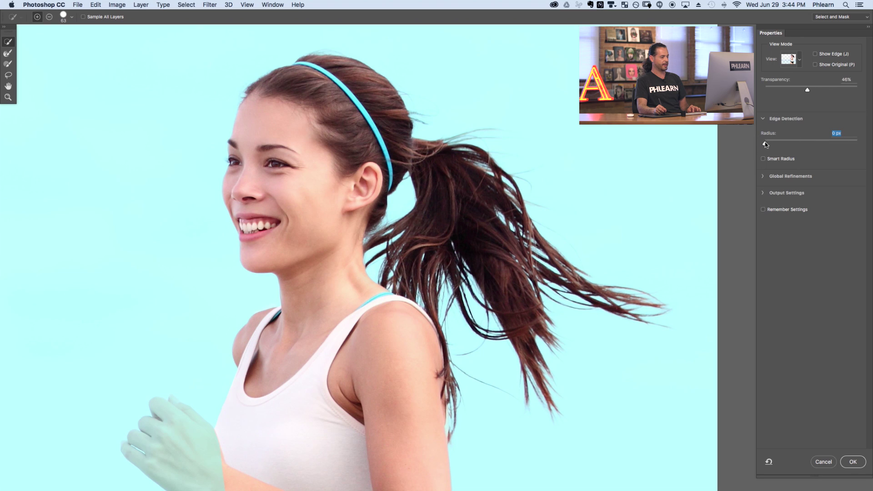
pyautogui.moveTo(765, 143); pyautogui.dragTo(747, 140)
pyautogui.moveTo(765, 144); pyautogui.dragTo(815, 135)
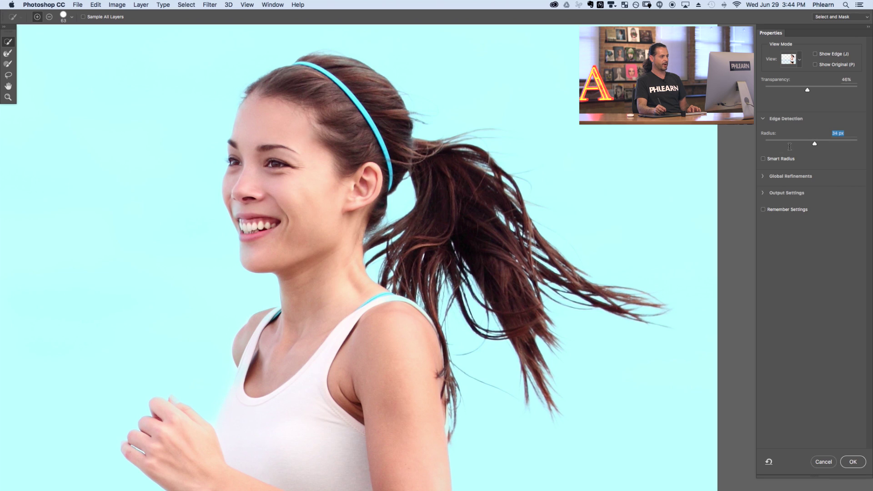
# - Try different Smooth amounts in the Global Refinements on the runner's mask edge, and return Smooth to 0
pyautogui.click(764, 120)
pyautogui.click(763, 136)
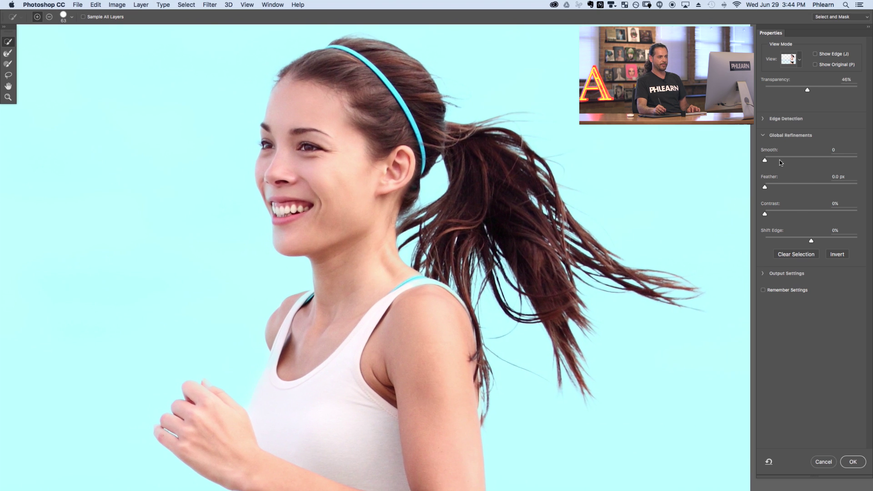
pyautogui.moveTo(765, 160); pyautogui.dragTo(768, 160)
pyautogui.moveTo(834, 158); pyautogui.dragTo(758, 159)
pyautogui.moveTo(858, 159)
pyautogui.mouseDown()
pyautogui.moveTo(743, 160)
pyautogui.moveTo(844, 158)
pyautogui.mouseUp()
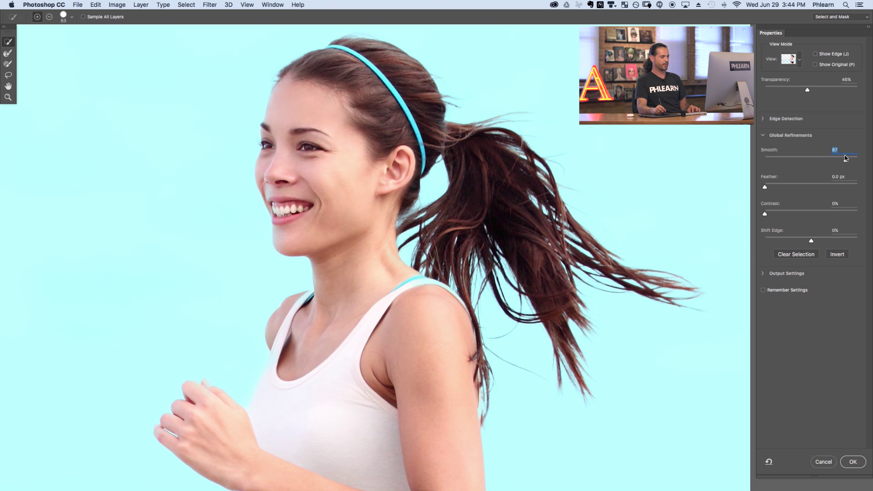
# - Try feathering the runner's mask edge by 83.4 px and raising its Contrast to 100%
pyautogui.moveTo(770, 186); pyautogui.dragTo(836, 182)
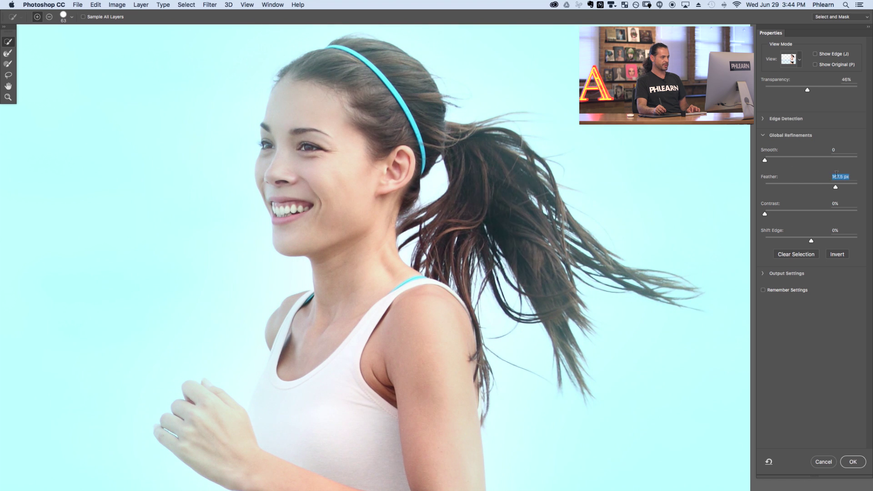
pyautogui.press('super+minus')
pyautogui.scroll(-3, 751, 187)
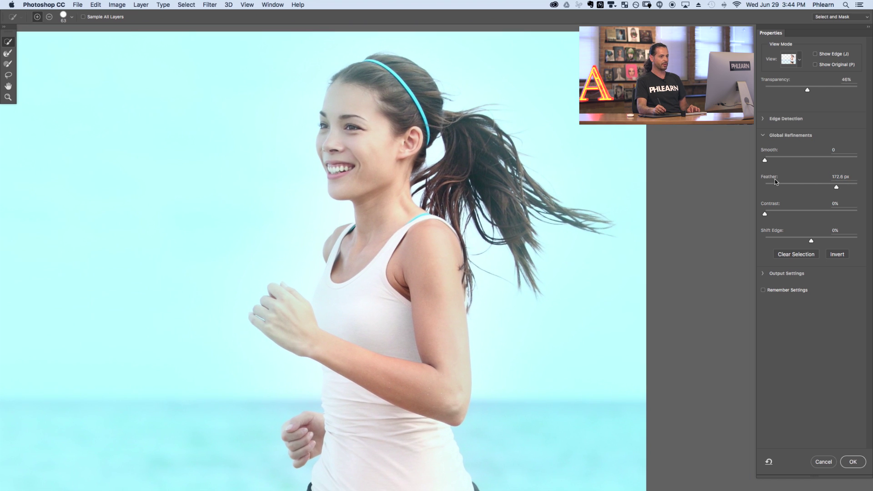
pyautogui.moveTo(836, 186)
pyautogui.mouseDown()
pyautogui.moveTo(762, 185)
pyautogui.moveTo(868, 183)
pyautogui.moveTo(764, 177)
pyautogui.moveTo(822, 187)
pyautogui.mouseUp()
pyautogui.moveTo(765, 213); pyautogui.dragTo(854, 205)
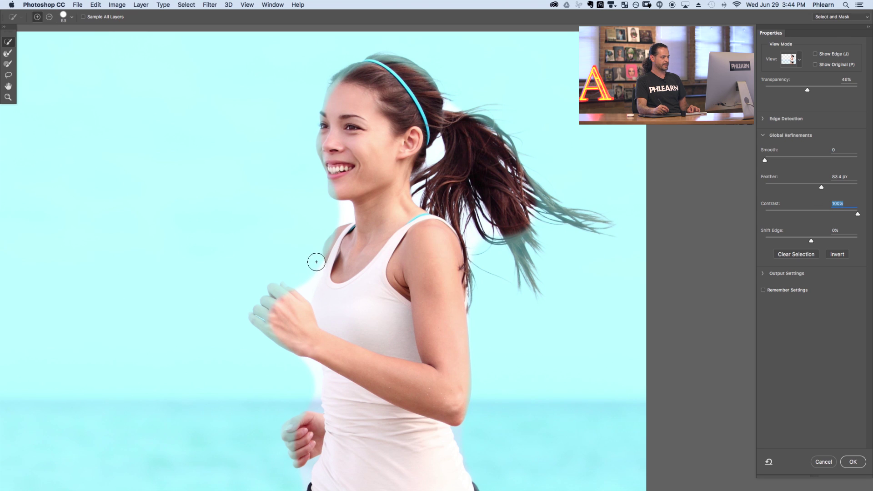
# - Try a Feather of 119.1 px, and reset Contrast, Feather and Shift Edge to 0
pyautogui.moveTo(822, 187)
pyautogui.mouseDown()
pyautogui.moveTo(801, 186)
pyautogui.moveTo(828, 179)
pyautogui.mouseUp()
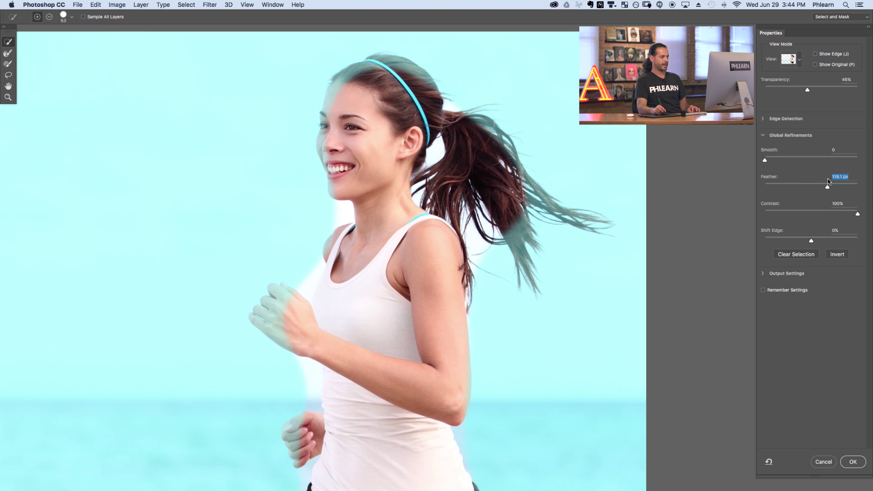
pyautogui.moveTo(857, 213)
pyautogui.mouseDown()
pyautogui.moveTo(804, 212)
pyautogui.moveTo(864, 207)
pyautogui.mouseUp()
pyautogui.moveTo(801, 212); pyautogui.dragTo(749, 212)
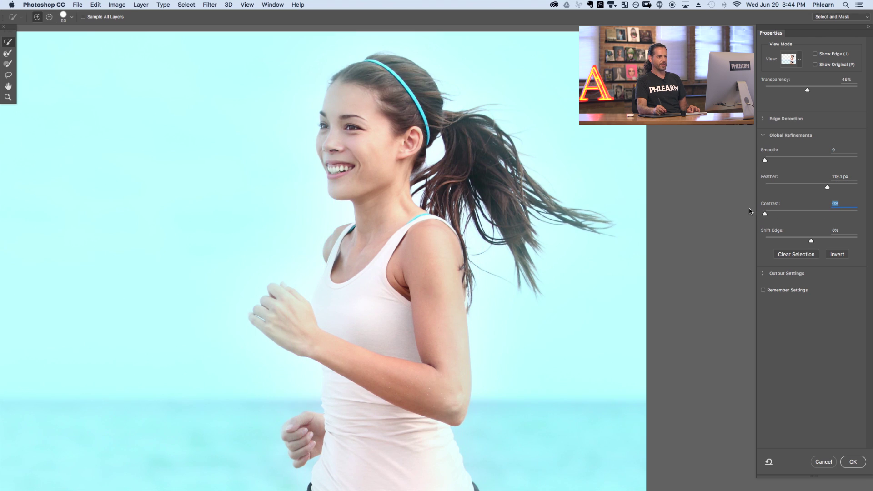
pyautogui.moveTo(791, 186); pyautogui.dragTo(774, 182)
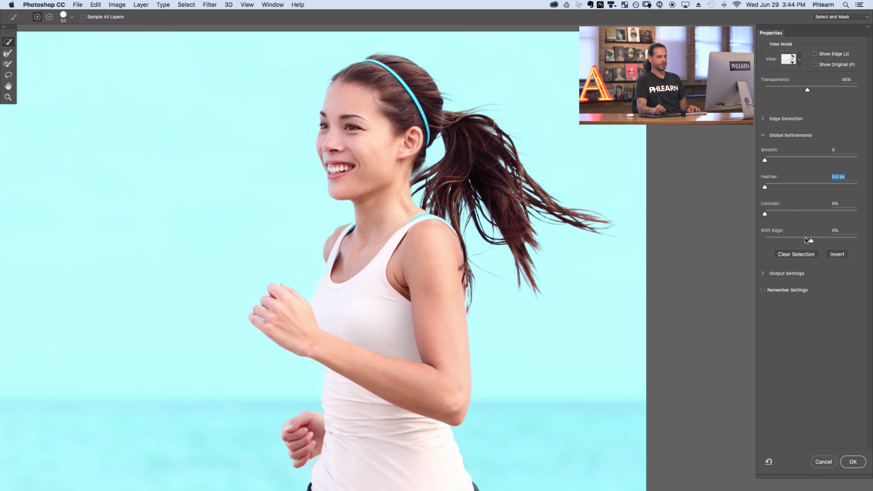
pyautogui.moveTo(812, 240)
pyautogui.mouseDown()
pyautogui.moveTo(757, 237)
pyautogui.moveTo(870, 227)
pyautogui.moveTo(812, 241)
pyautogui.mouseUp()
# - Compare the hair edges with Decontaminate Colors on and off in the Output Settings, leaving the option off
pyautogui.click(766, 136)
pyautogui.click(764, 153)
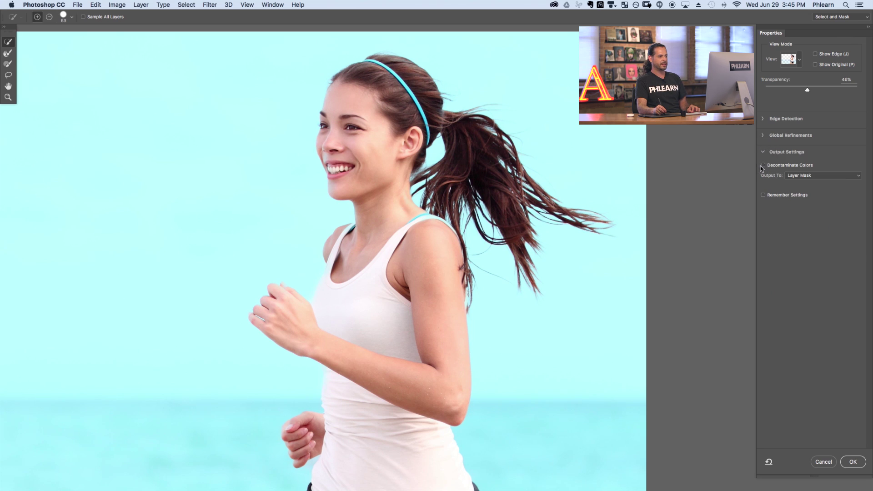
pyautogui.click(764, 165)
pyautogui.click(763, 165)
pyautogui.click(764, 166)
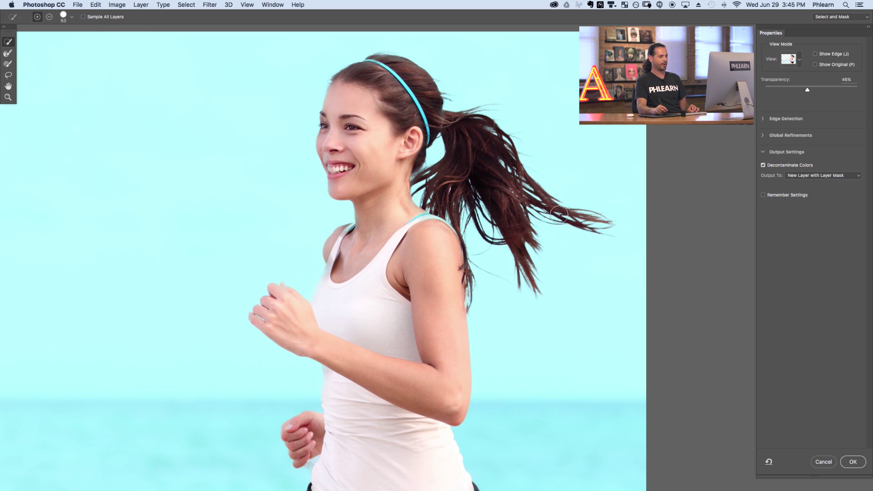
pyautogui.press('alt')
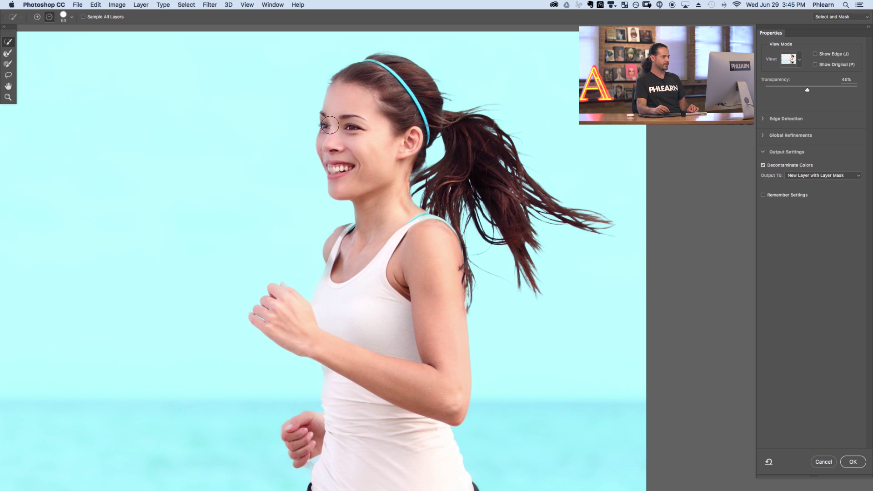
pyautogui.click(763, 166)
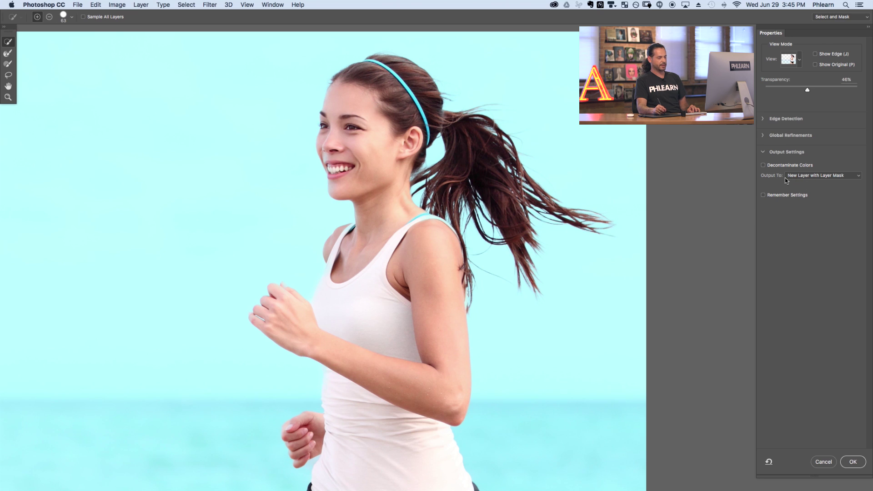
# - Output the refined selection as a Layer Mask and apply the Select and Mask result to the runner's layer
pyautogui.click(819, 177)
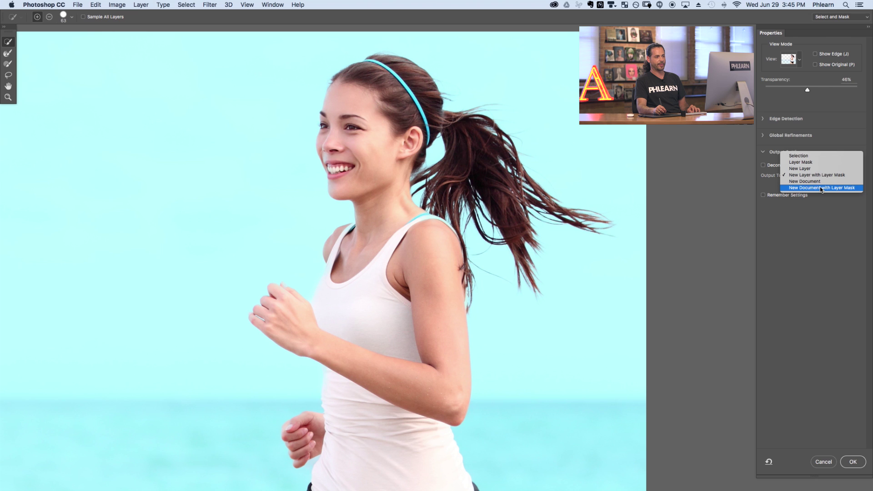
pyautogui.click(814, 162)
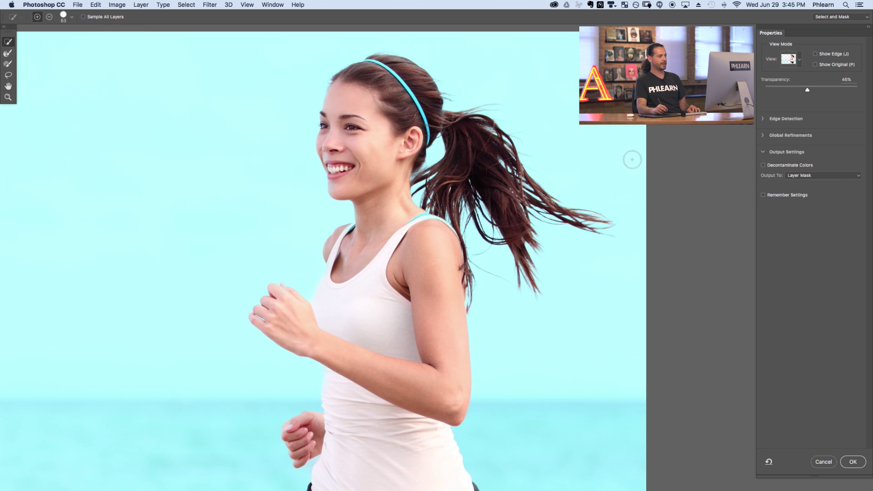
pyautogui.press('super+minus')
pyautogui.press('super+minus')
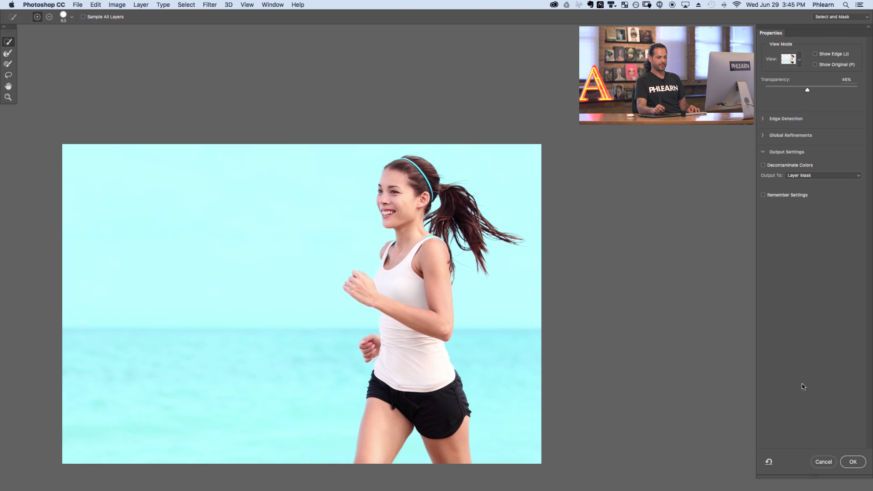
pyautogui.click(845, 461)
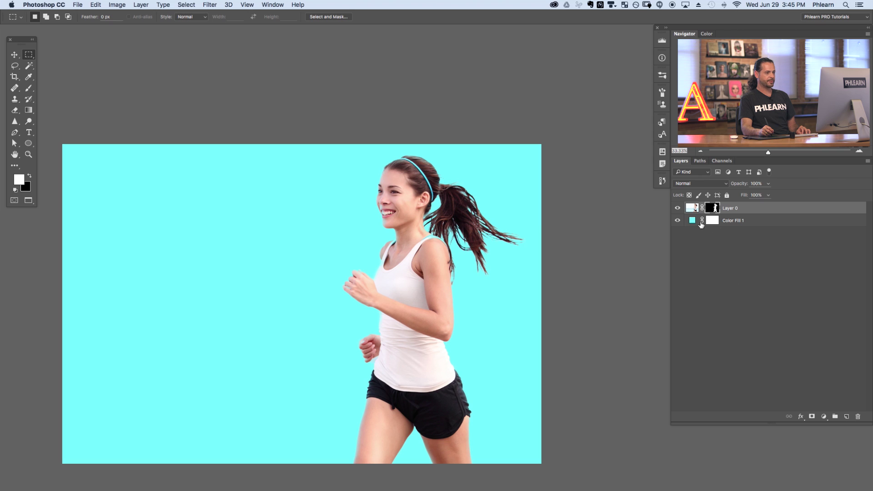
# - Toggle the visibility of Layer 0 and the Color Fill 1 layer to check the cutout, leaving both visible
pyautogui.click(677, 208)
pyautogui.click(677, 208)
pyautogui.click(677, 209)
pyautogui.click(677, 210)
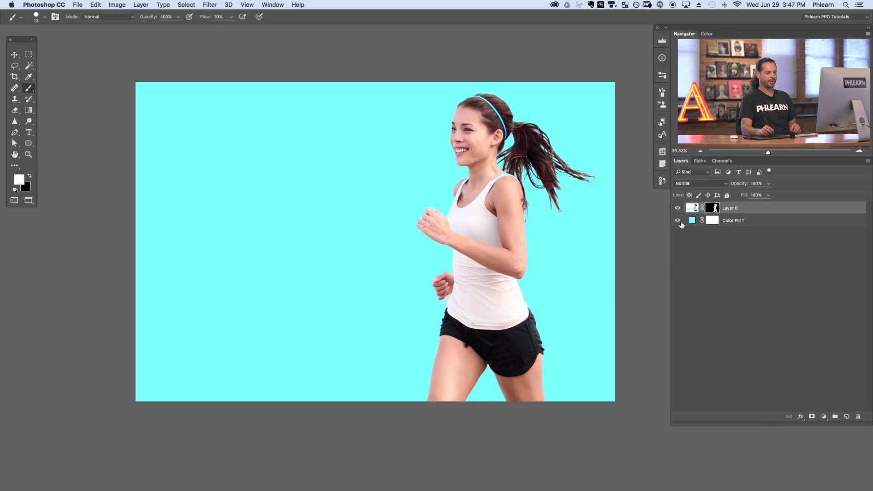
pyautogui.click(678, 221)
pyautogui.click(677, 221)
pyautogui.click(678, 221)
pyautogui.click(678, 221)
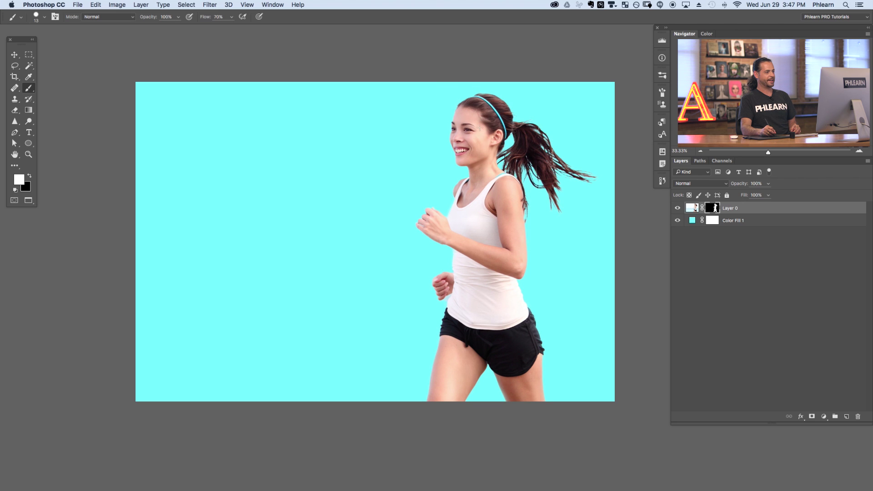
# - Arrange the floating document windows and copy Group 1 with the runlife text from runLife.tif into the runner's document
pyautogui.press('f')
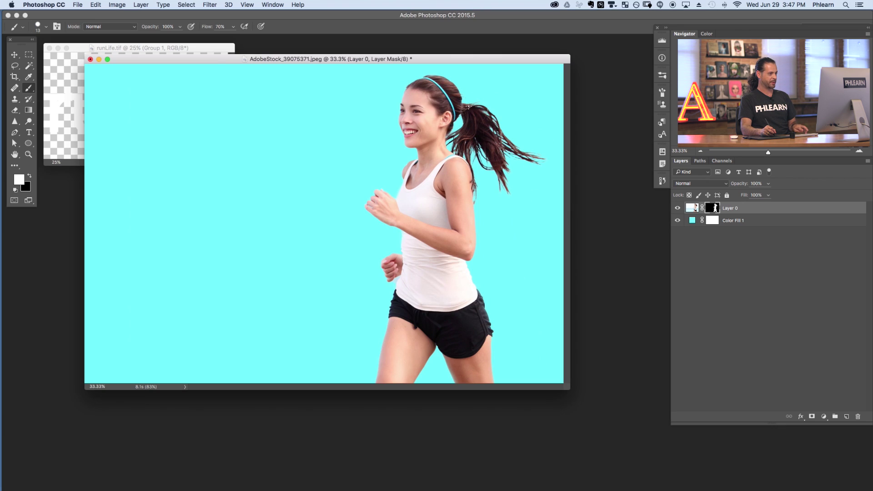
pyautogui.moveTo(357, 60); pyautogui.dragTo(381, 96)
pyautogui.moveTo(205, 48); pyautogui.dragTo(216, 53)
pyautogui.click(14, 57)
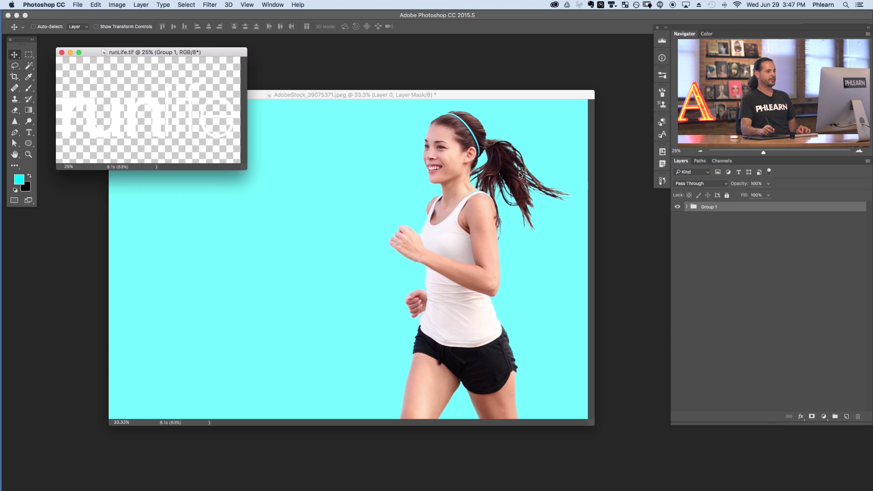
pyautogui.moveTo(617, 206); pyautogui.dragTo(475, 241)
pyautogui.moveTo(519, 264); pyautogui.dragTo(420, 246)
pyautogui.press('f')
# - Scale up the runlife text group and position it beside the runner's face so the last letter overlaps her front fist
pyautogui.press('super+t')
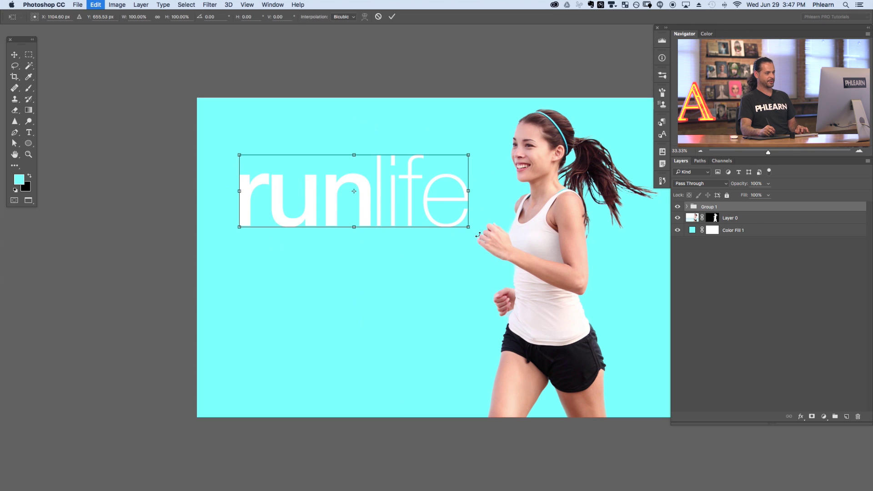
pyautogui.moveTo(466, 226); pyautogui.dragTo(536, 248)
pyautogui.press('Return')
pyautogui.moveTo(590, 295); pyautogui.dragTo(556, 288)
pyautogui.press('super+t')
pyautogui.moveTo(494, 138); pyautogui.dragTo(478, 141)
pyautogui.press('Return')
pyautogui.moveTo(543, 246); pyautogui.dragTo(550, 257)
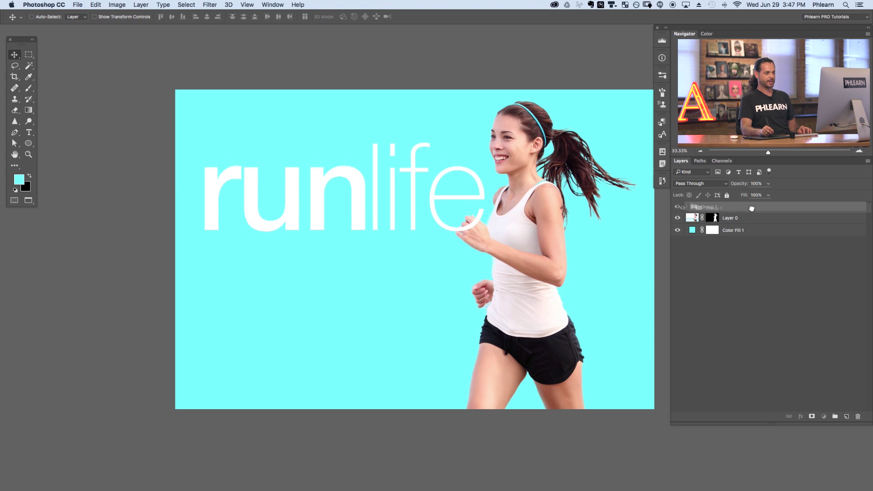
# - Move the runlife text group beneath the runner's layer, and shift the runner and the text slightly to the right
pyautogui.moveTo(752, 208); pyautogui.dragTo(756, 226)
pyautogui.moveTo(640, 275); pyautogui.dragTo(579, 292)
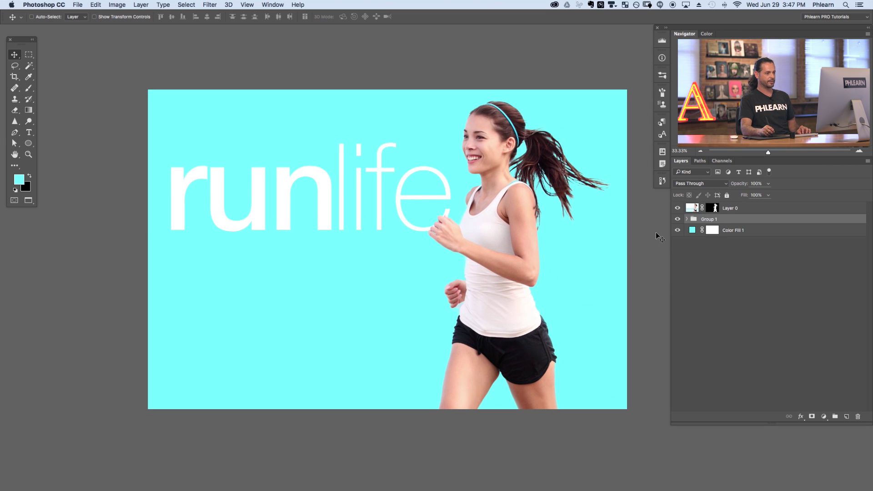
pyautogui.click(744, 208)
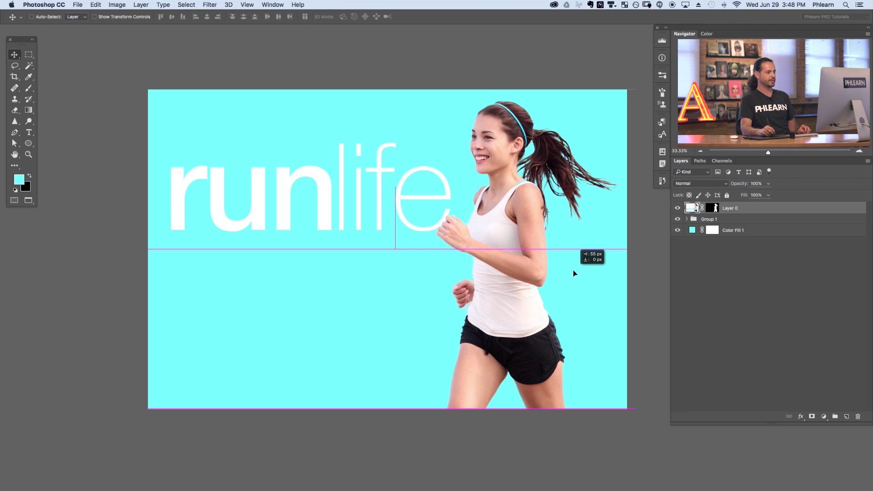
pyautogui.click(721, 221)
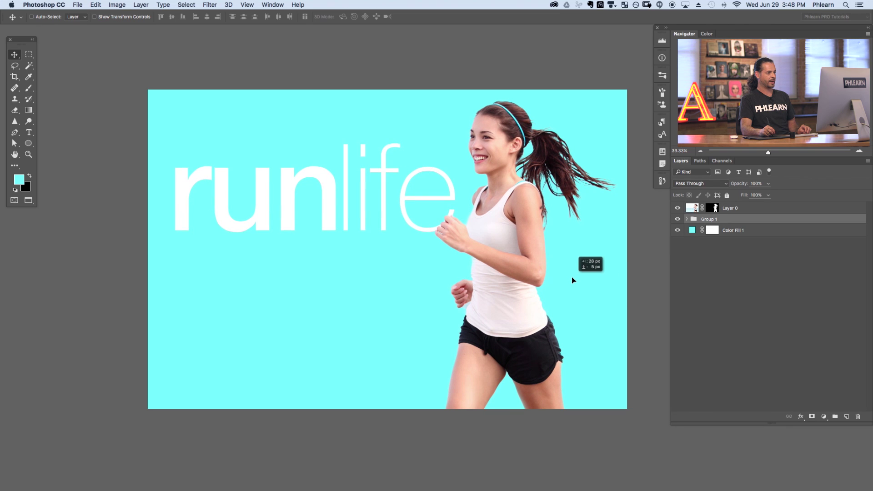